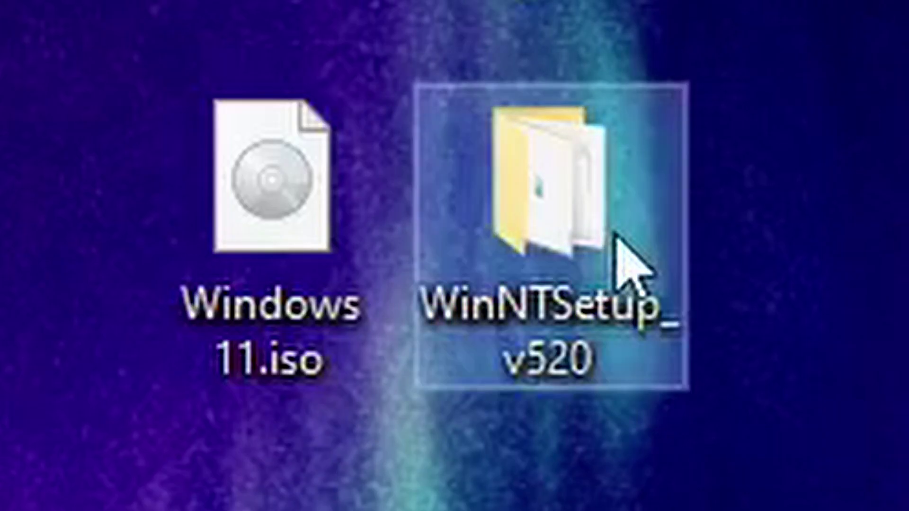
Open Disk Management to review Disk 0's partitions, checking the Windows (C:) partition's options.
click(422, 216)
click(592, 402)
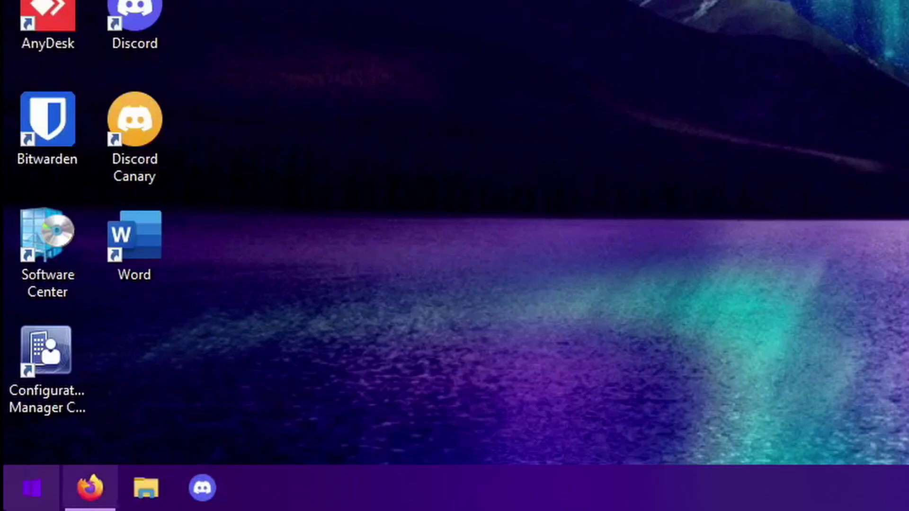
right_click(33, 488)
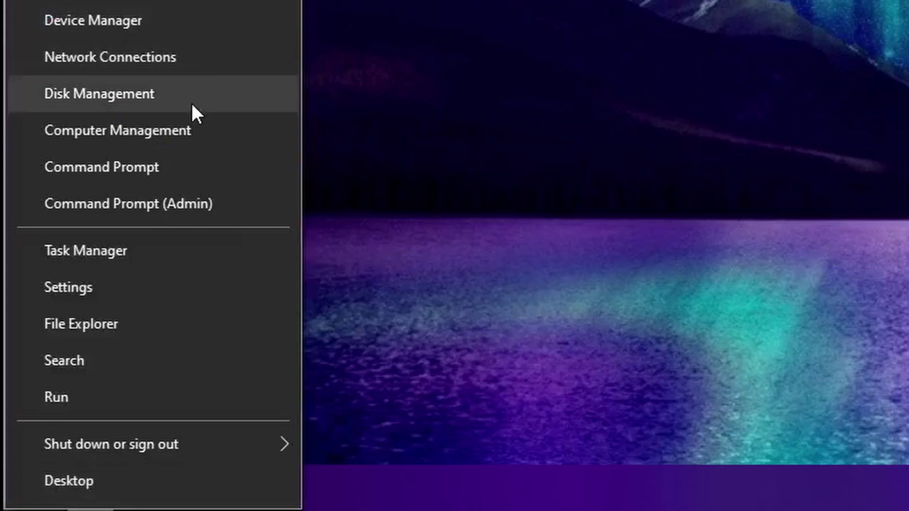
click(193, 103)
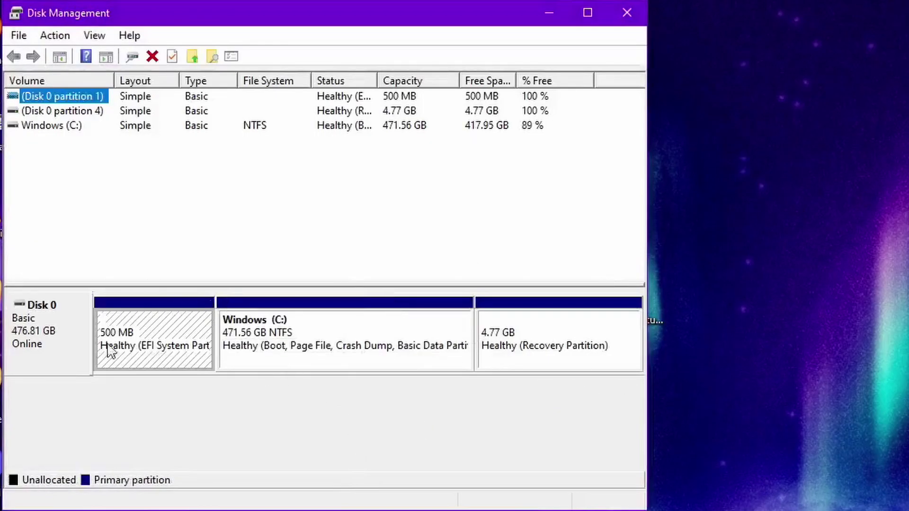
right_click(320, 321)
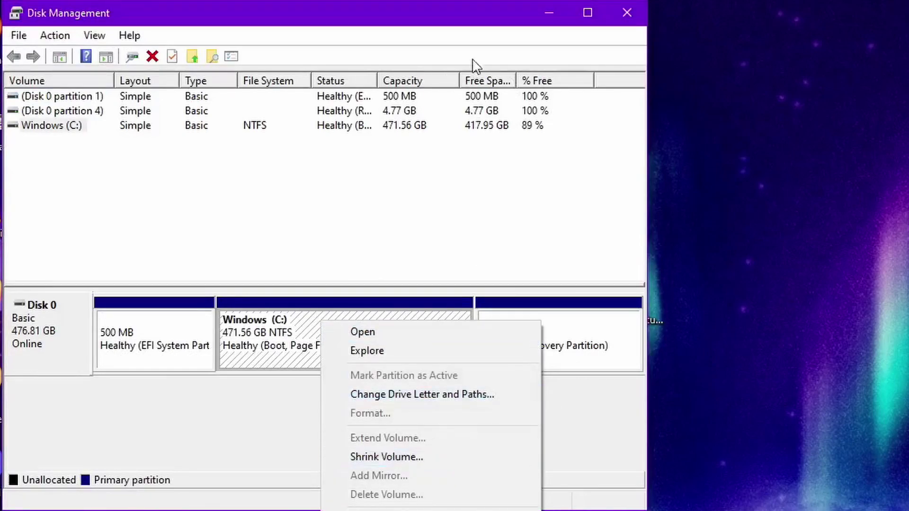
click(432, 237)
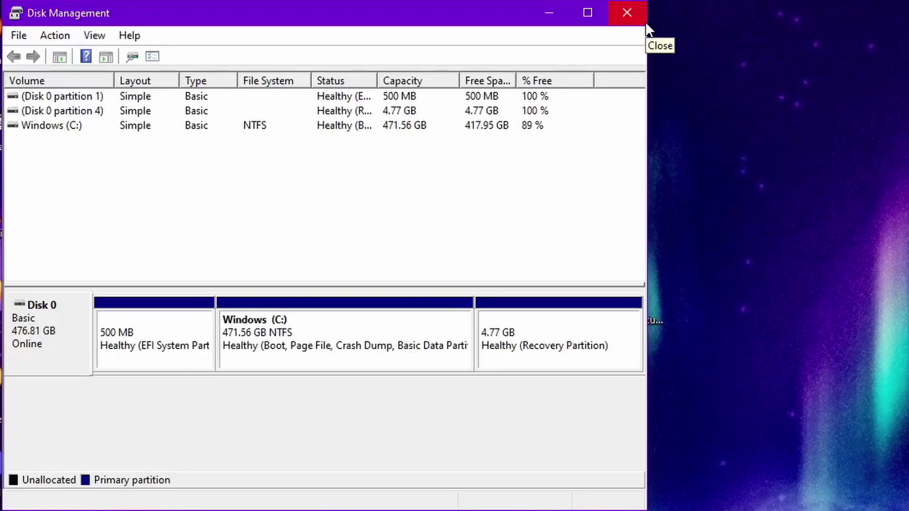
click(645, 22)
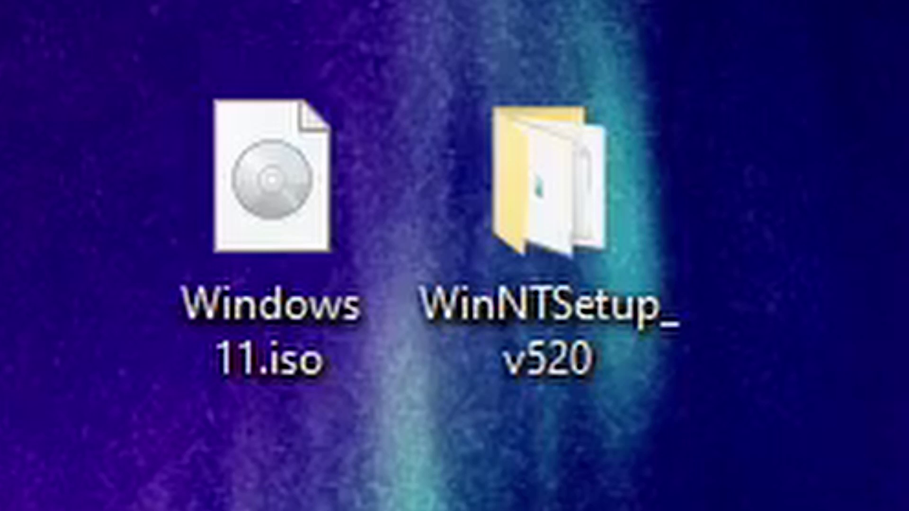
Mount Windows 11.iso as DVD drive D: (ESD-ISO), then open the WinNTSetup_v520 folder.
click(254, 261)
click(302, 365)
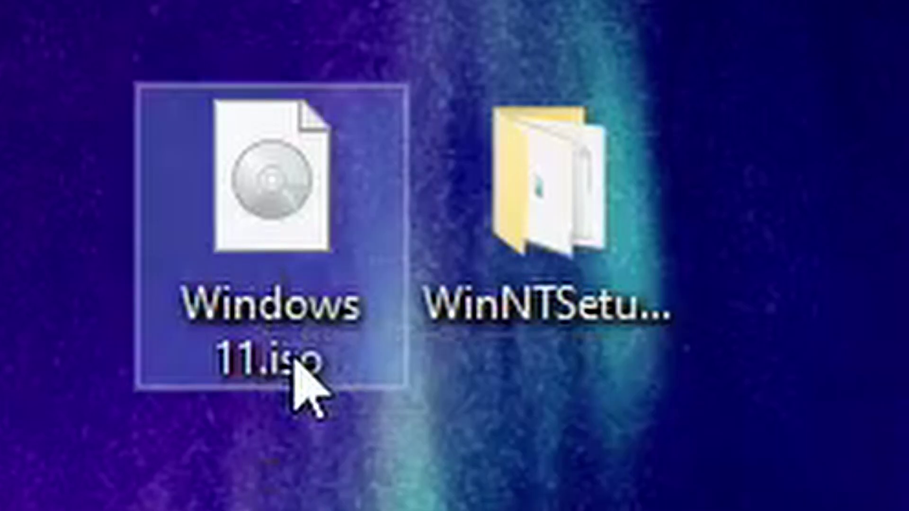
click(248, 170)
double_click(282, 175)
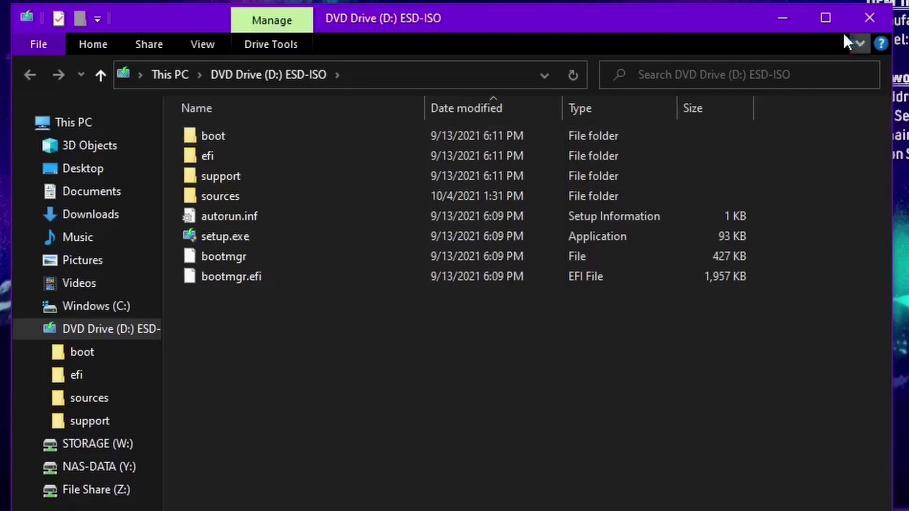
click(870, 19)
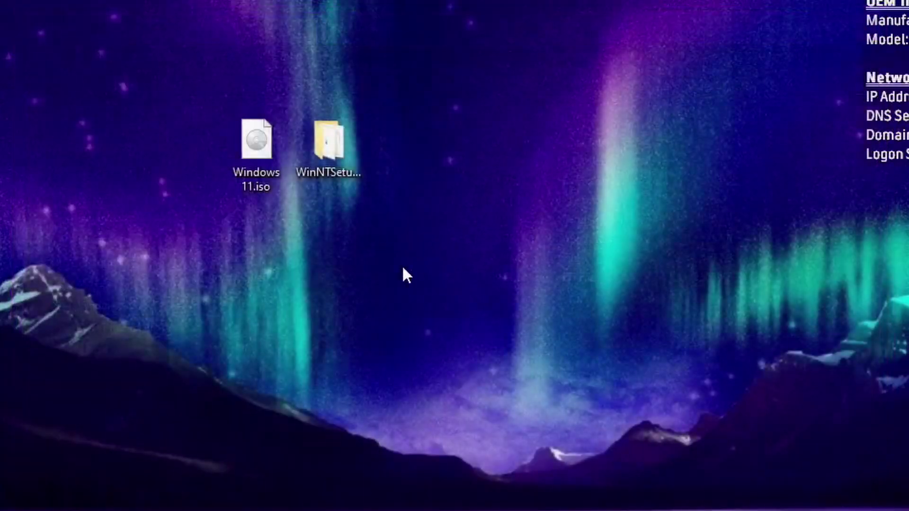
double_click(633, 199)
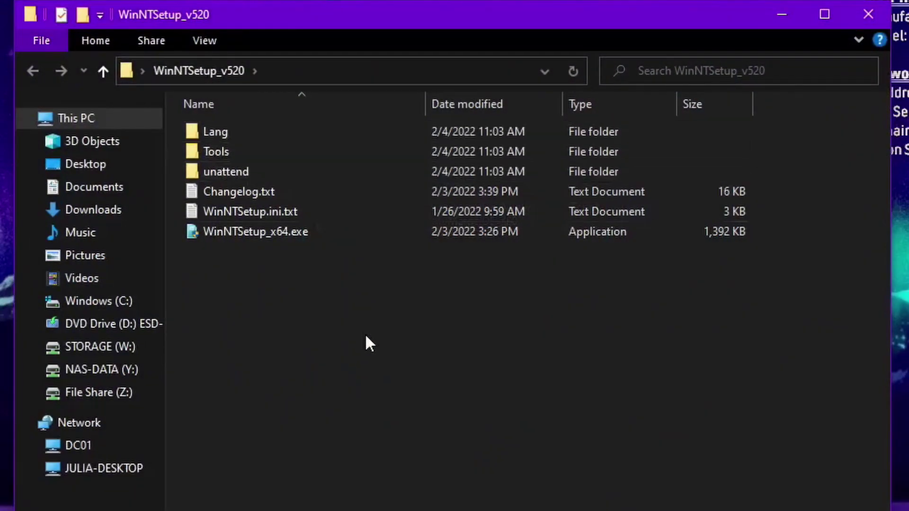
Launch WinNTSetup_x64.exe as administrator and accept downloading the required Windows 10 ADK files.
double_click(282, 232)
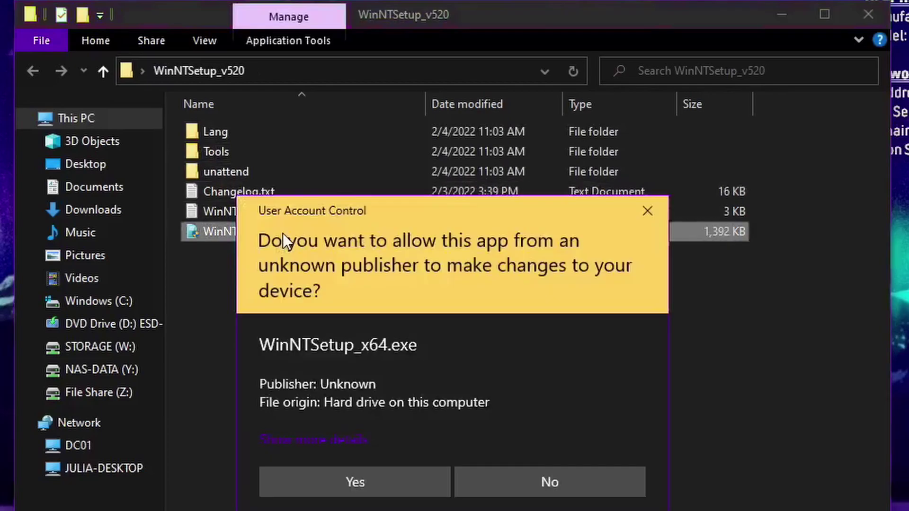
click(366, 493)
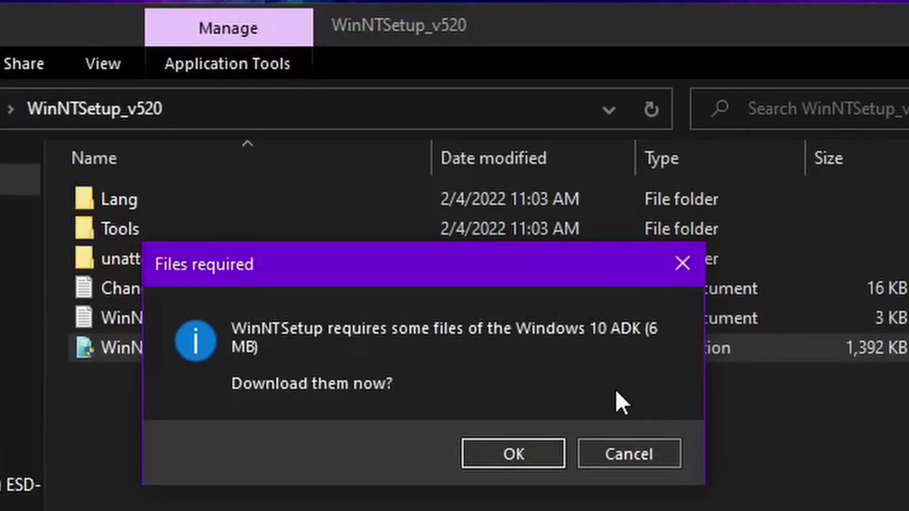
click(532, 445)
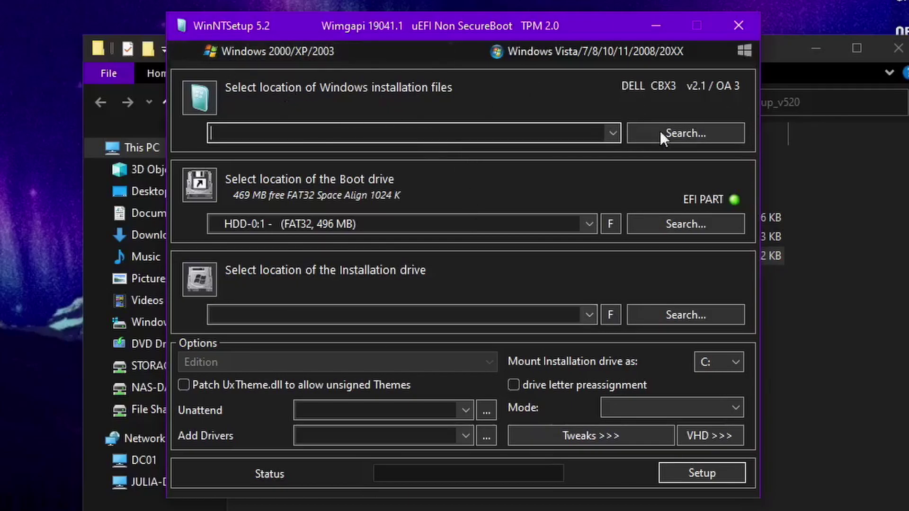
Pick D:\sources\install.esd as the source and select edition 6 - Windows 11 Pro v21H2.
click(677, 136)
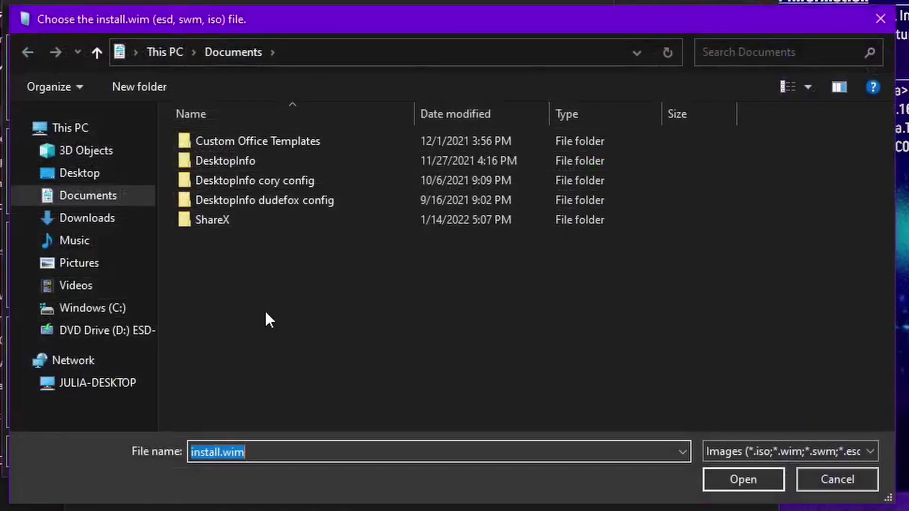
click(124, 333)
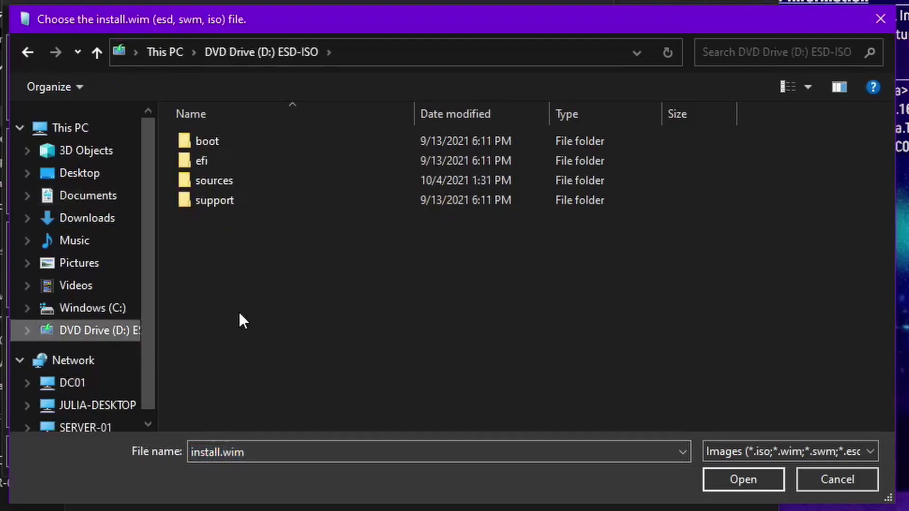
click(246, 201)
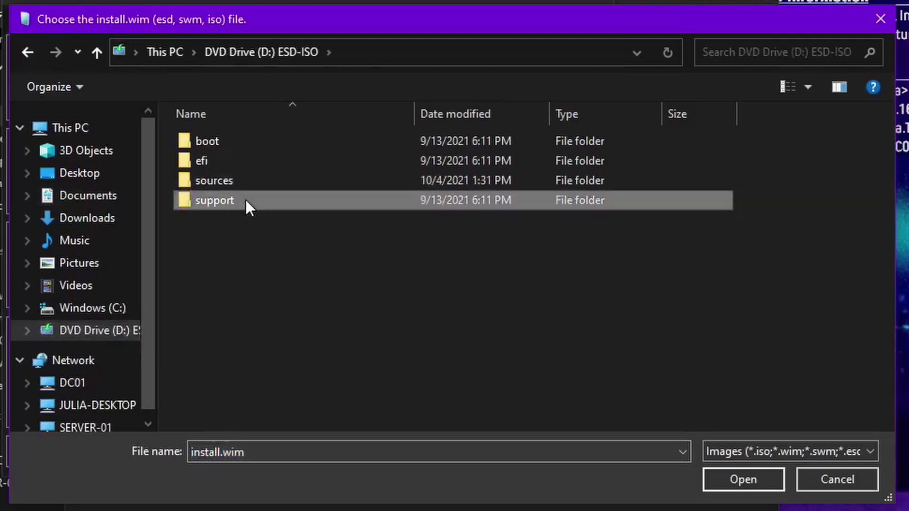
double_click(246, 199)
click(255, 52)
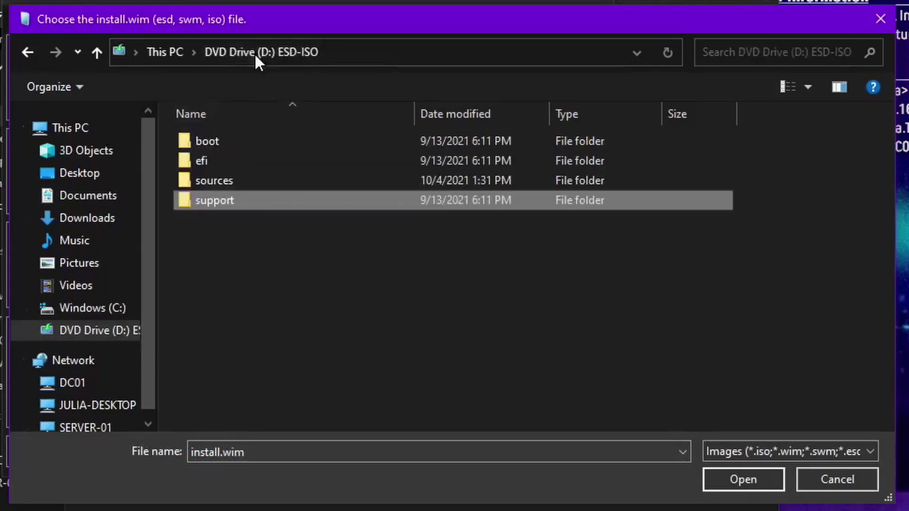
double_click(282, 185)
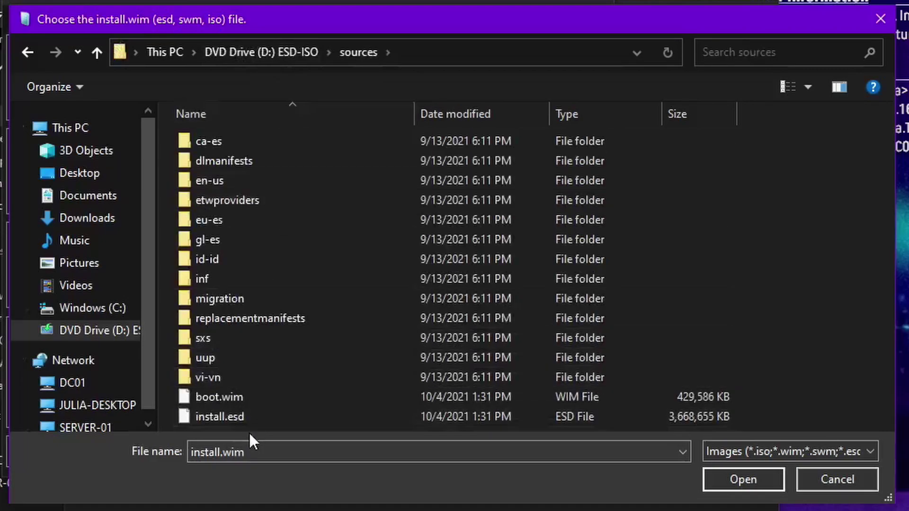
click(248, 411)
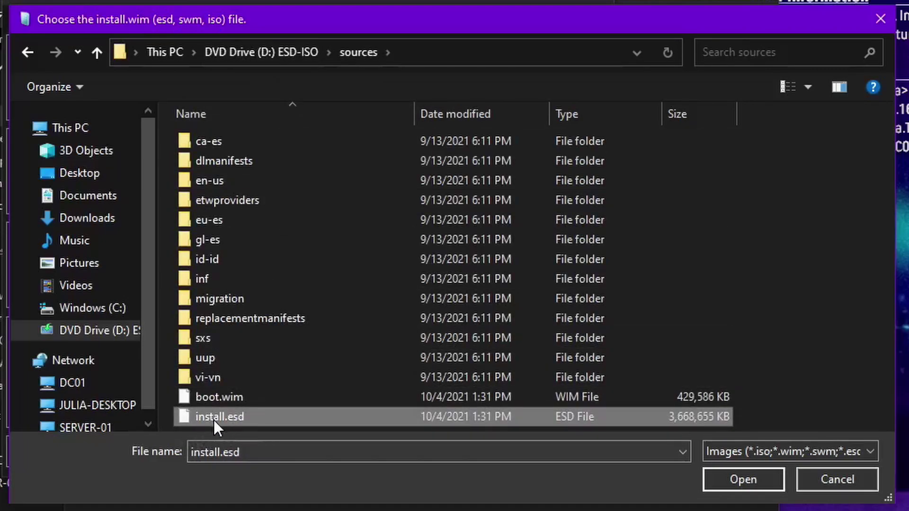
double_click(214, 422)
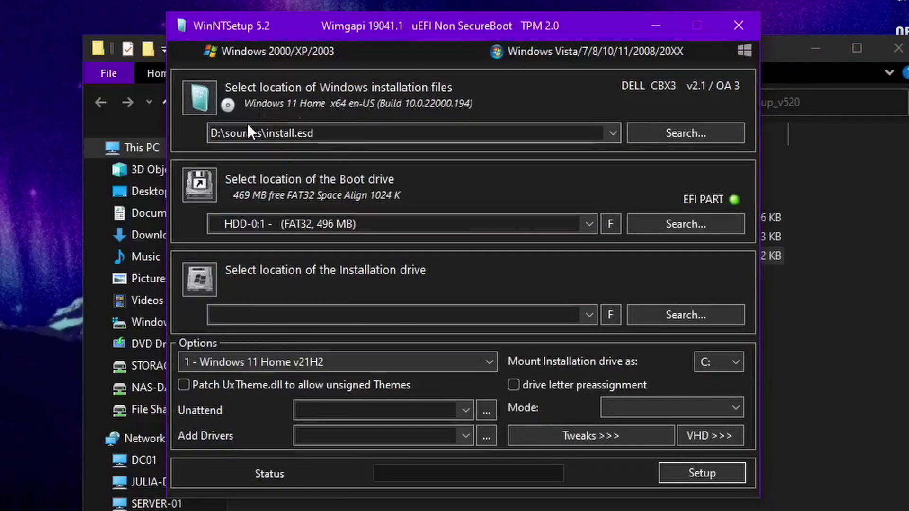
click(358, 362)
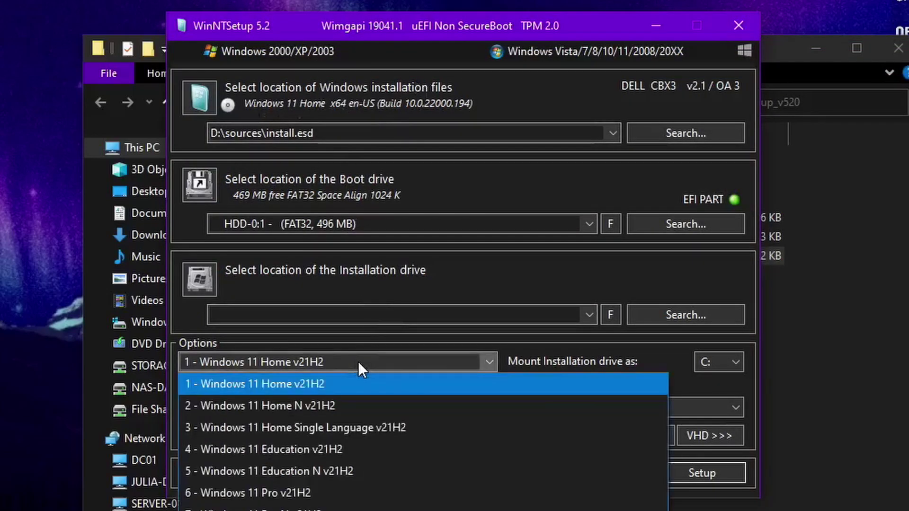
click(321, 491)
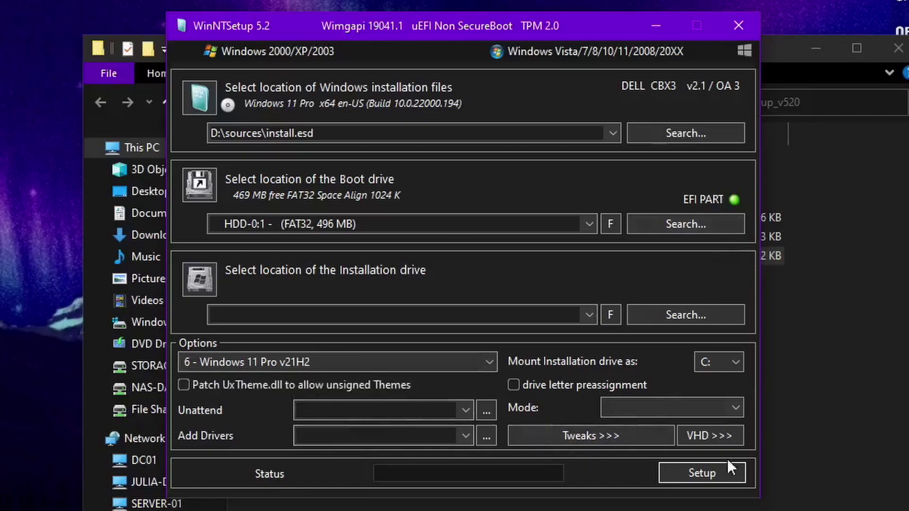
Start a new partitioned virtual disk and create a VHDX folder on C: to save it in.
click(703, 437)
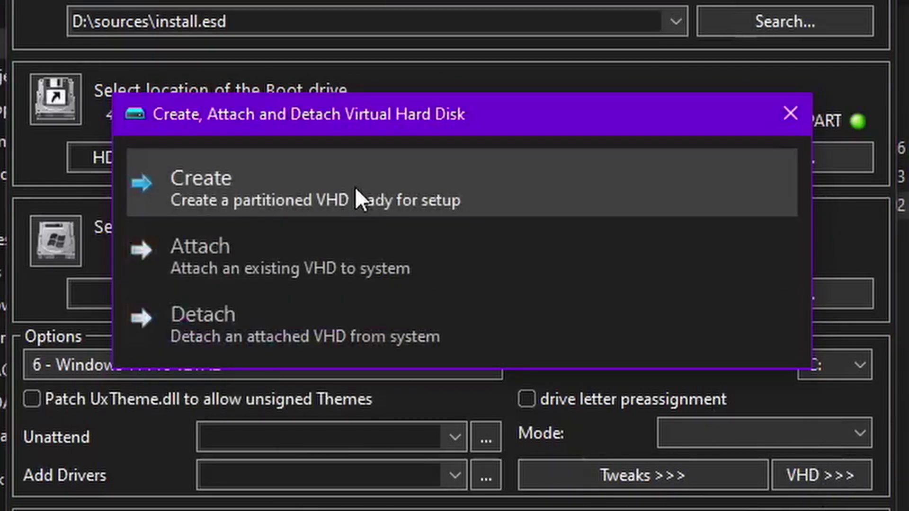
click(402, 248)
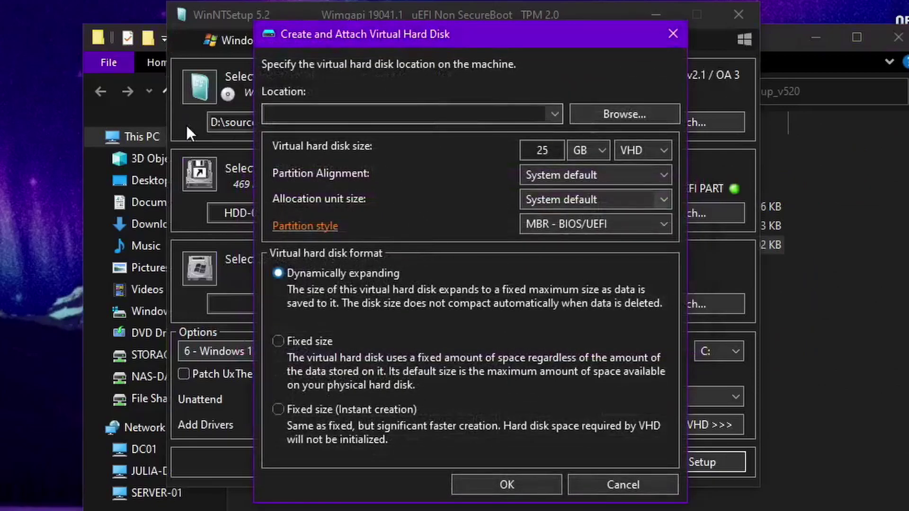
click(625, 115)
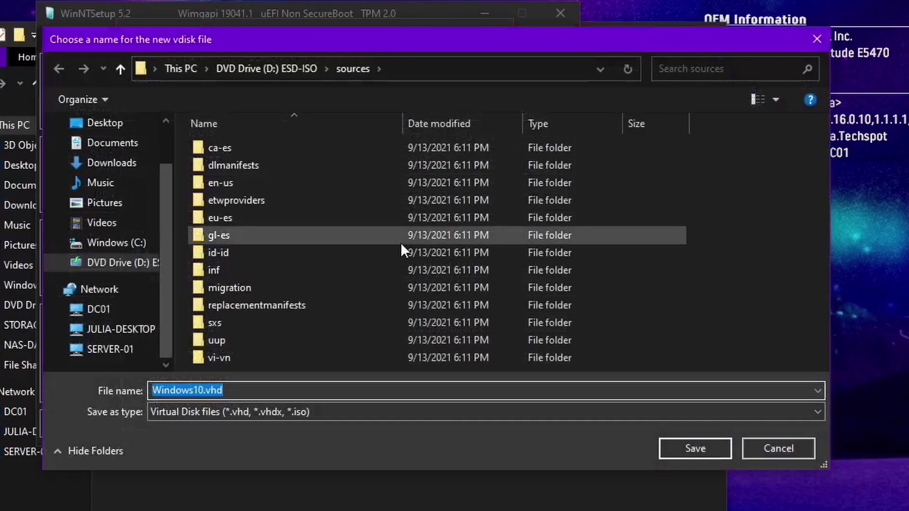
click(103, 243)
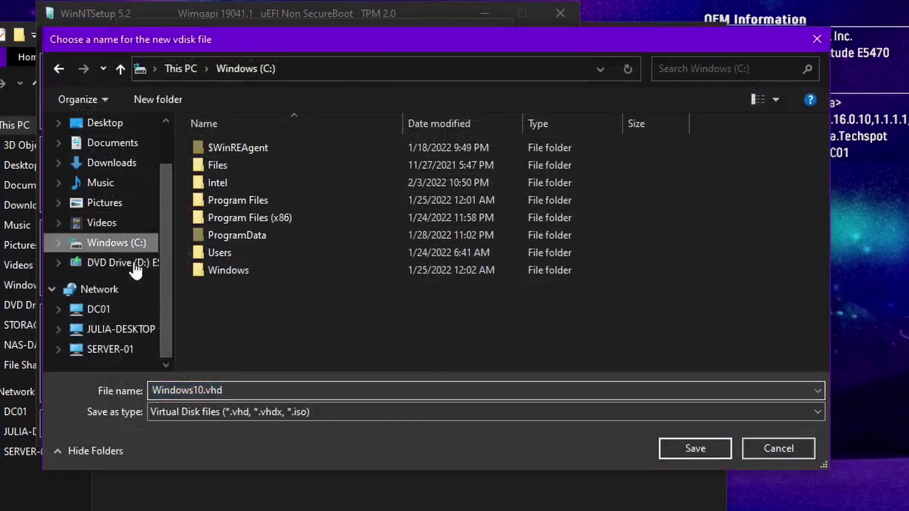
right_click(246, 322)
mouse_move(301, 506)
click(494, 286)
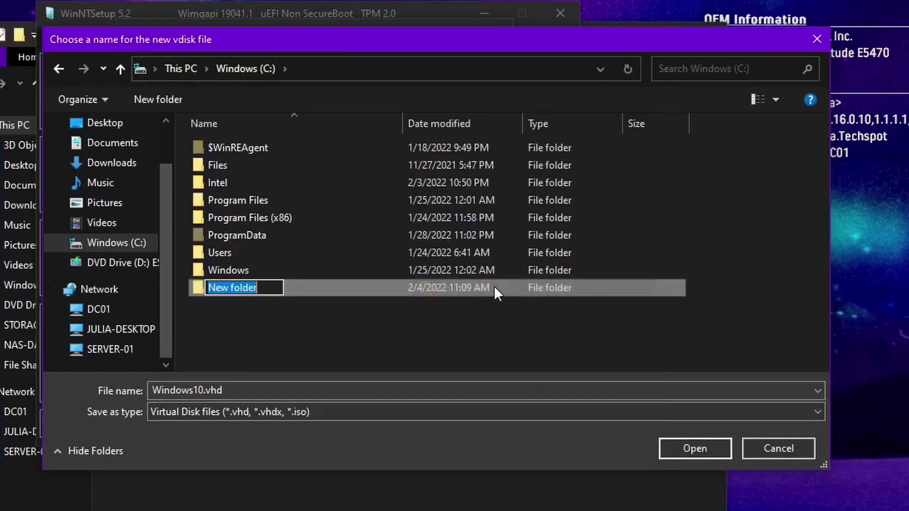
text(VHDX)
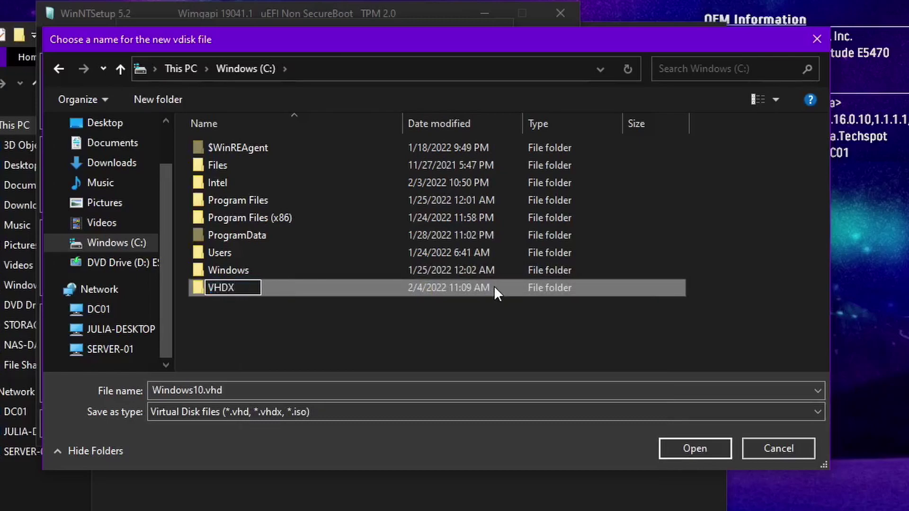
key(Return)
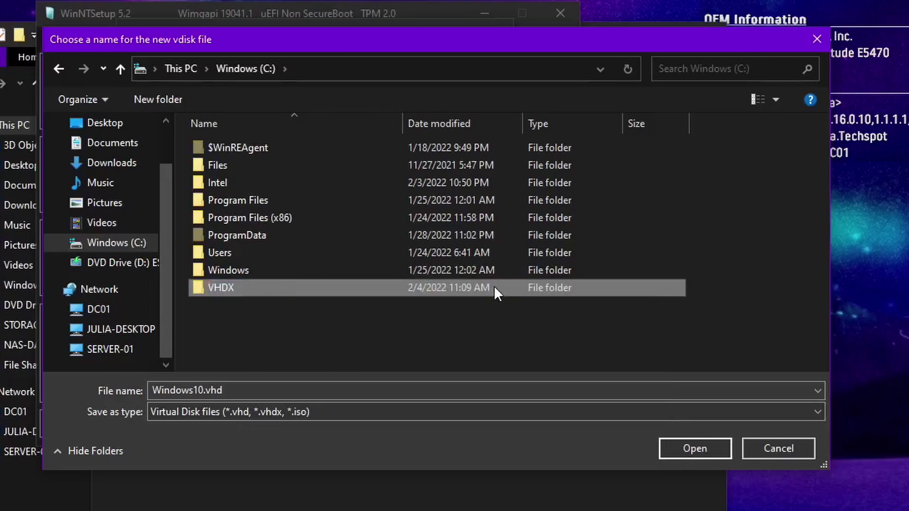
double_click(493, 286)
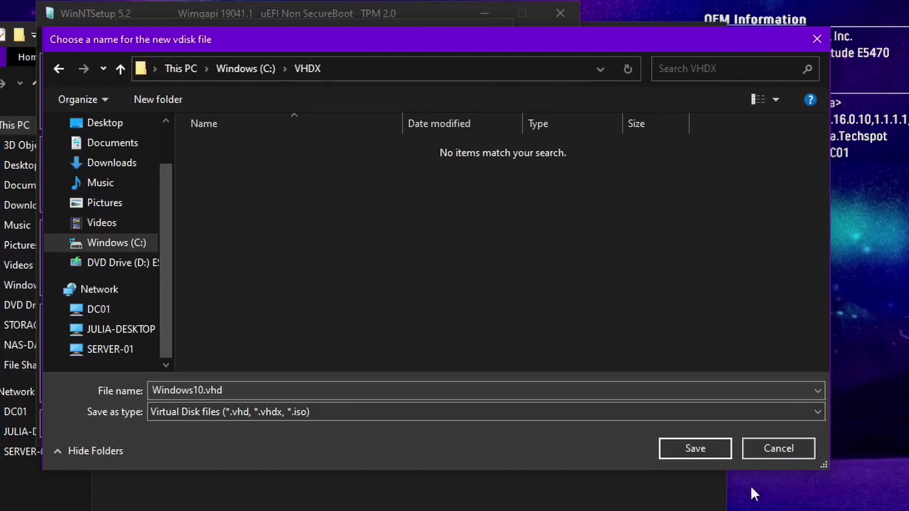
Name the virtual disk file 'Windows 11.vhd' and save it in C:\VHDX.
click(223, 393)
click(198, 390)
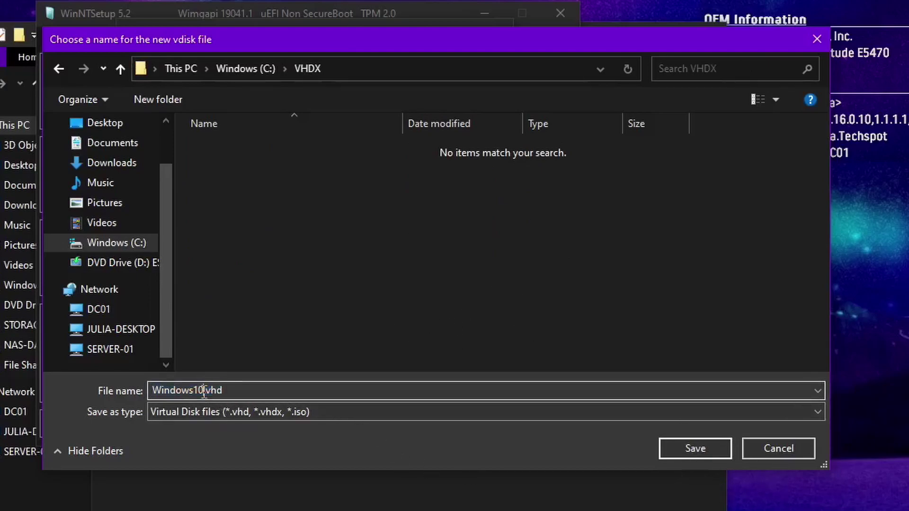
key(BackSpace)
key(BackSpace)
key(BackSpace)
key(BackSpace)
key(BackSpace)
key(BackSpace)
key(BackSpace)
key(BackSpace)
key(BackSpace)
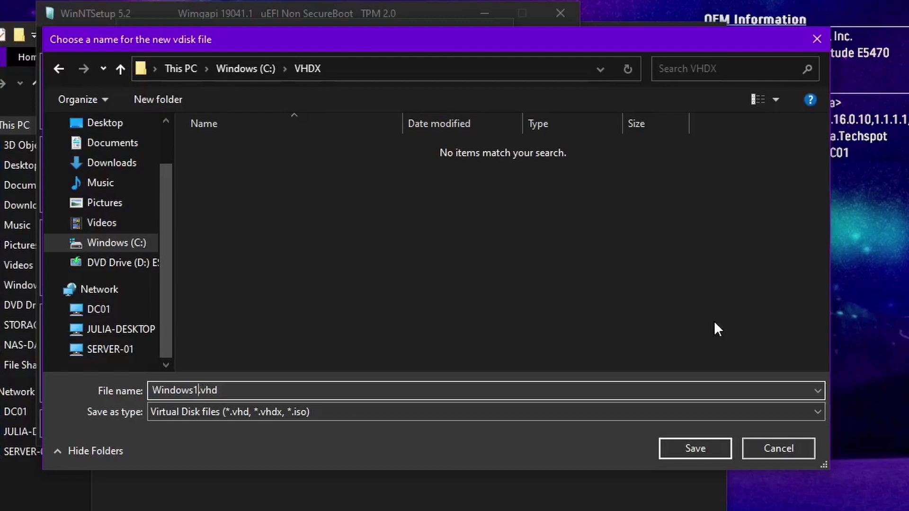
text(Windows 11)
click(695, 449)
double_click(542, 150)
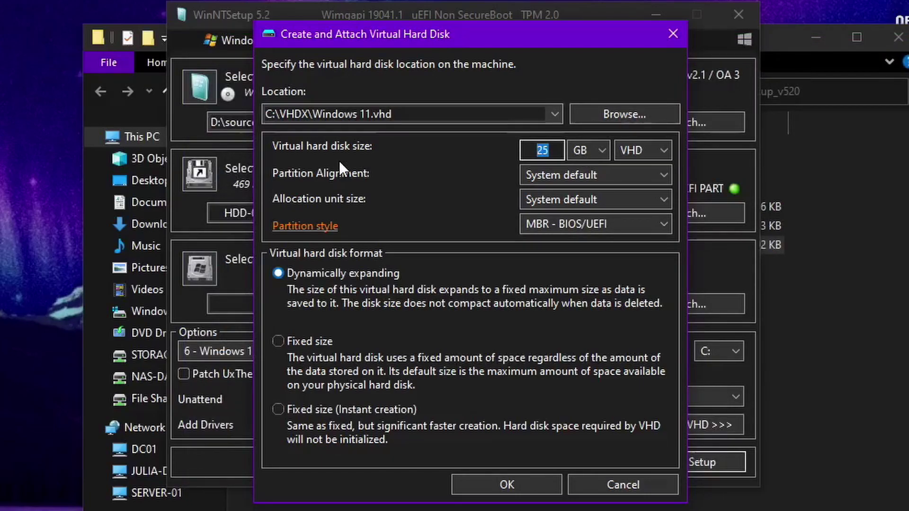
Enter 70 GB as the disk size, choose VHDX format and GPT - UEFI partition style.
text(70)
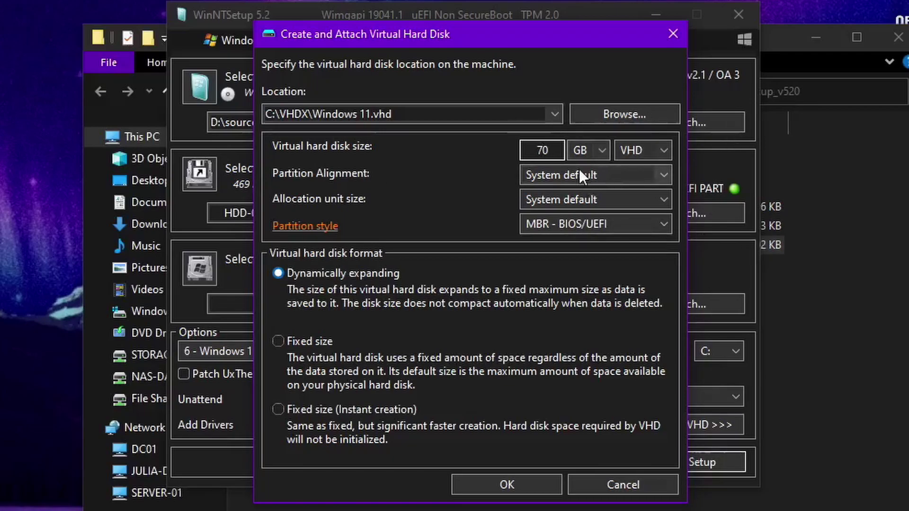
click(629, 156)
click(632, 194)
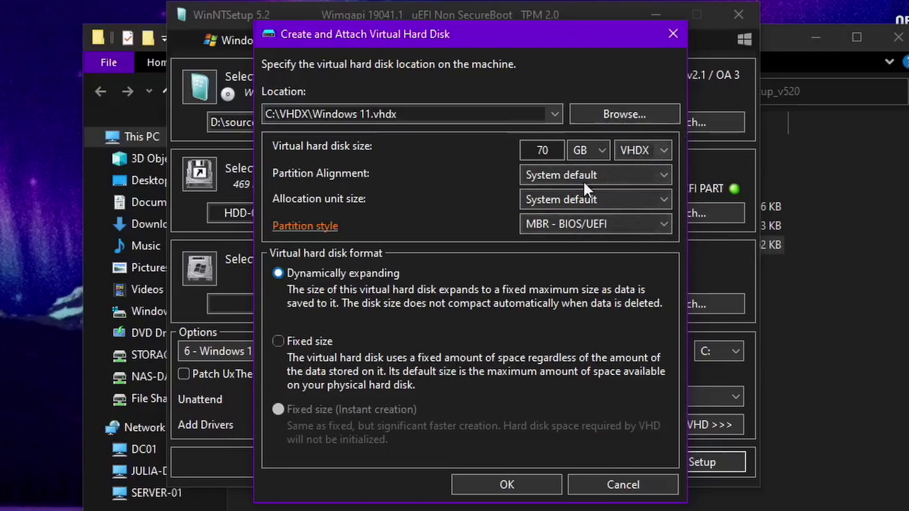
click(619, 226)
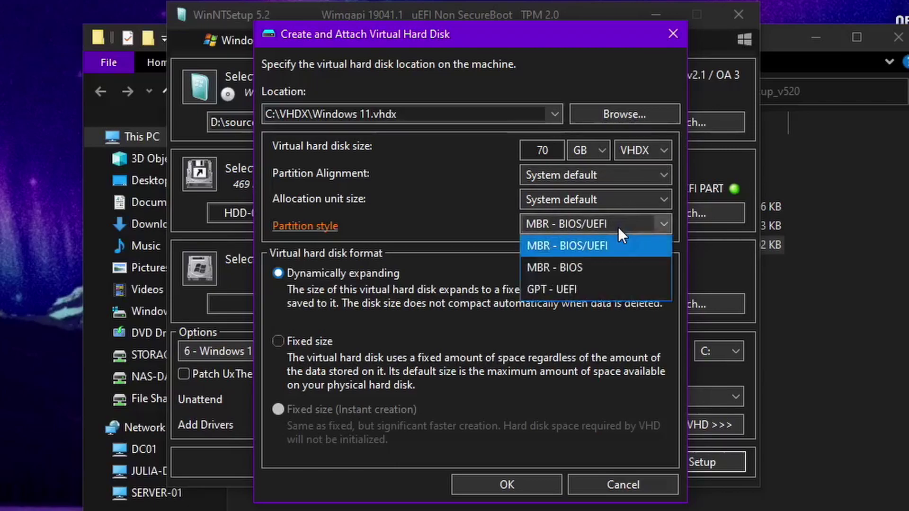
click(589, 288)
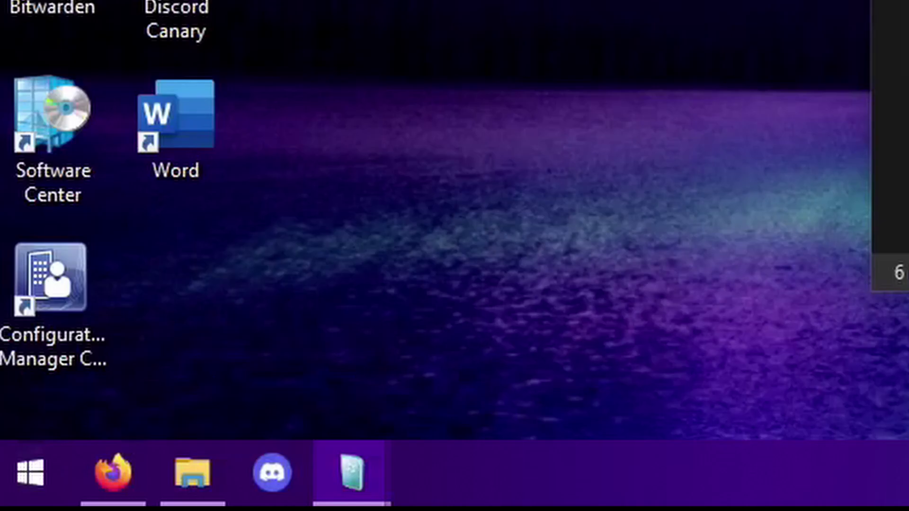
key(super+r)
text(msinfo32)
key(Return)
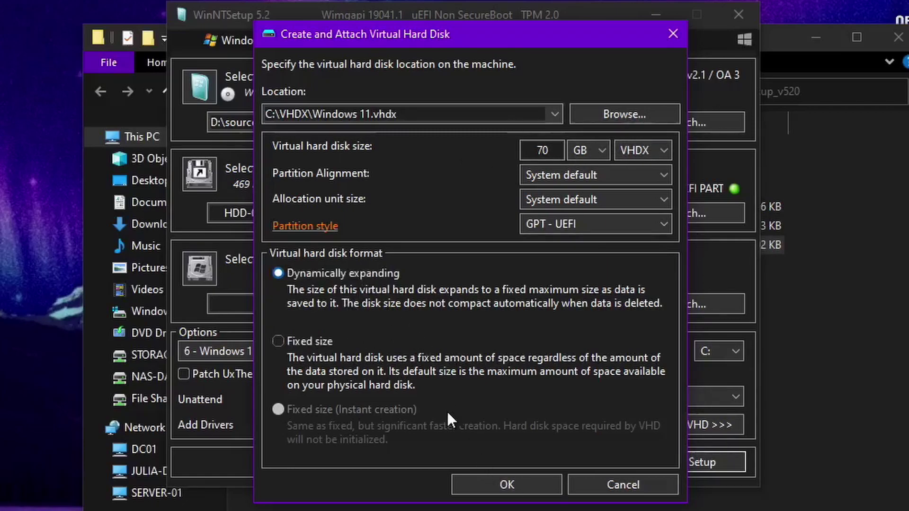
Confirm creation of the 70 GB Windows 11.vhdx disk and dismiss the Finished VHD message.
click(503, 487)
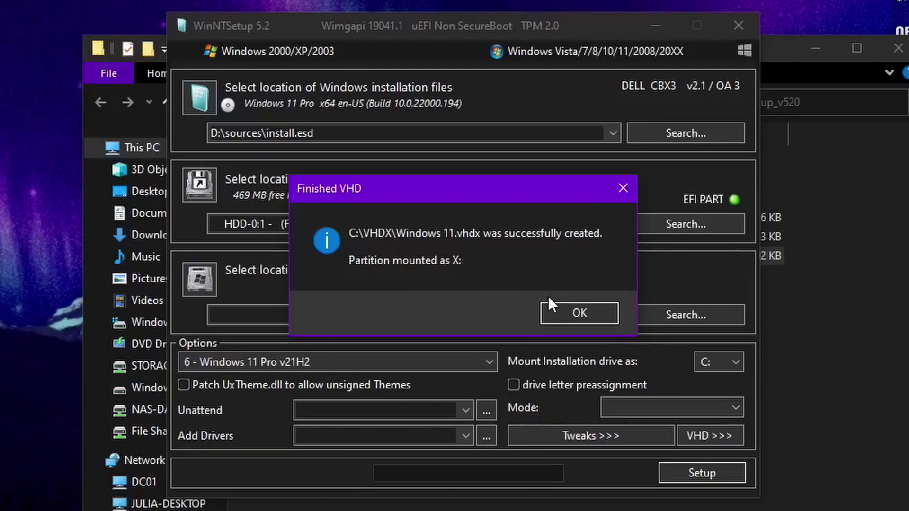
click(564, 314)
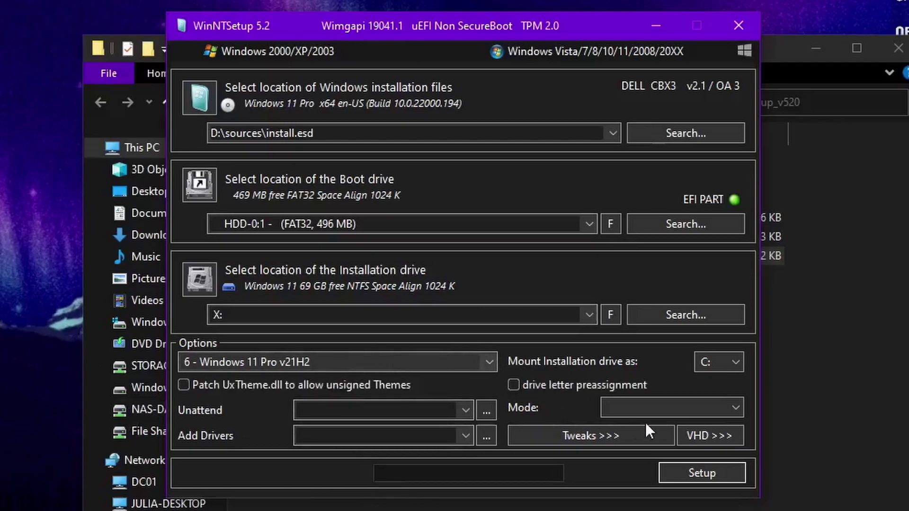
click(699, 431)
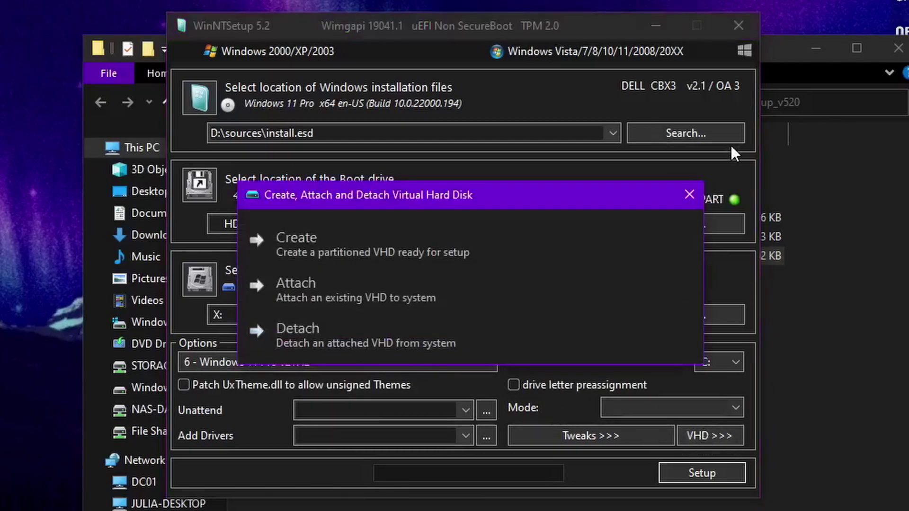
Tick Disable Windows 10 Reserved space in the Tweaks window, then close it.
click(682, 197)
click(613, 433)
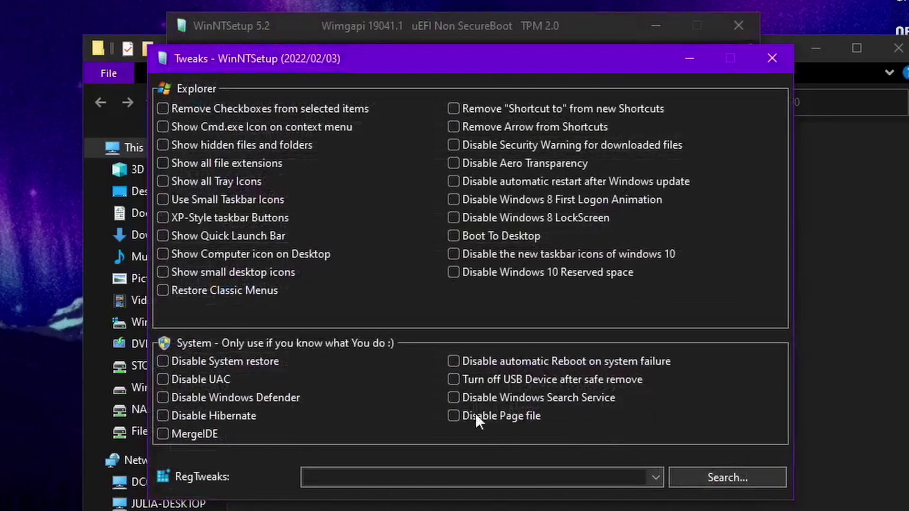
key(Escape)
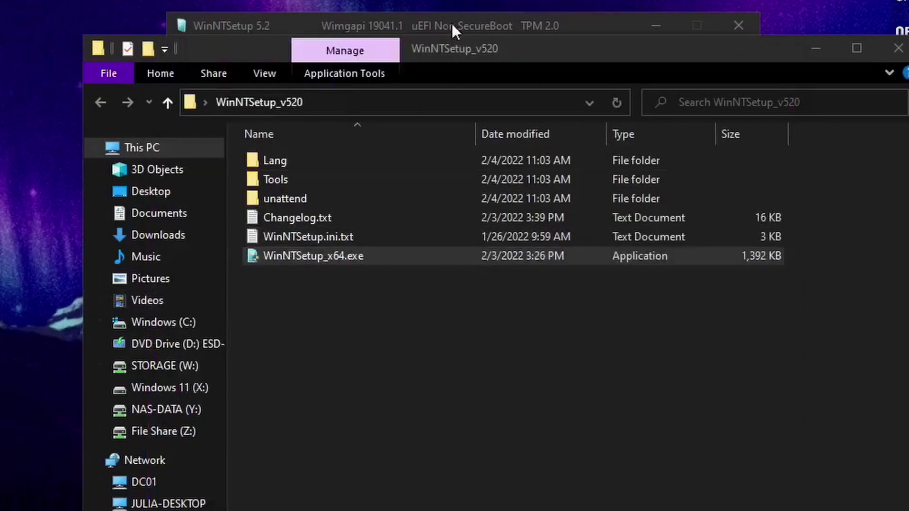
click(815, 47)
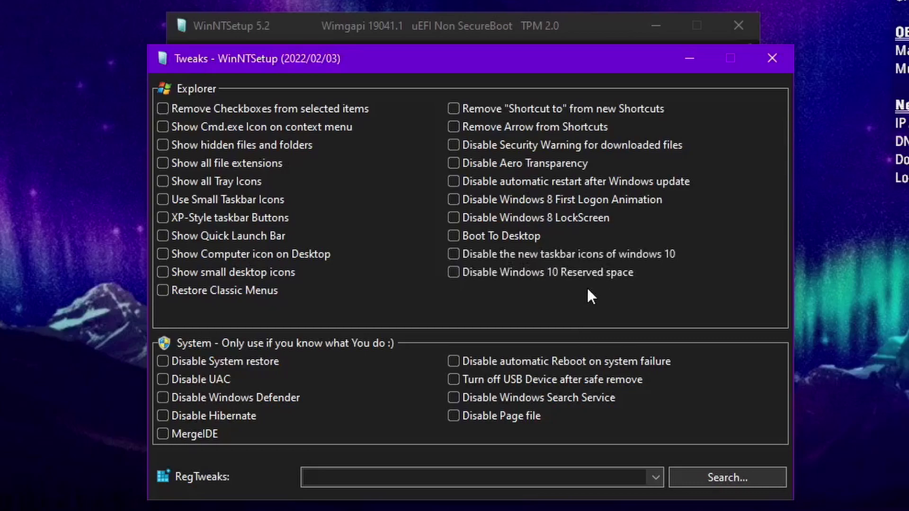
click(545, 273)
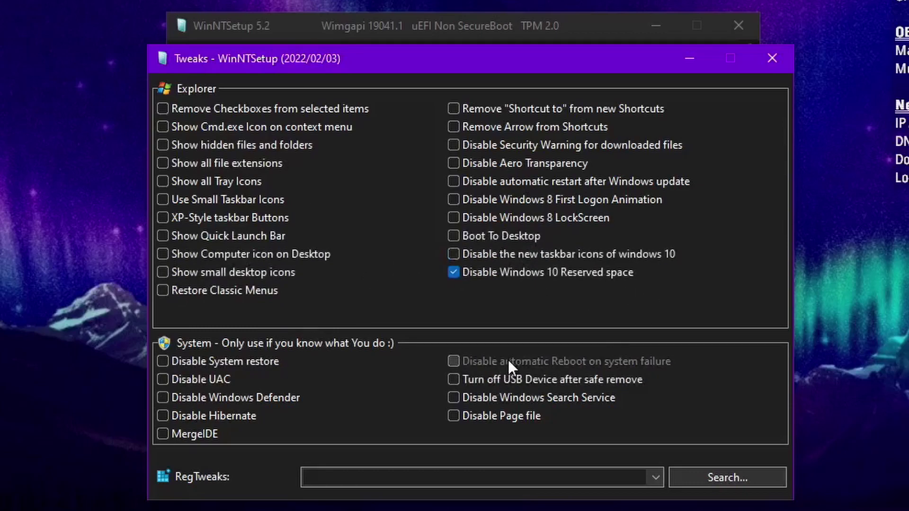
mouse_move(503, 368)
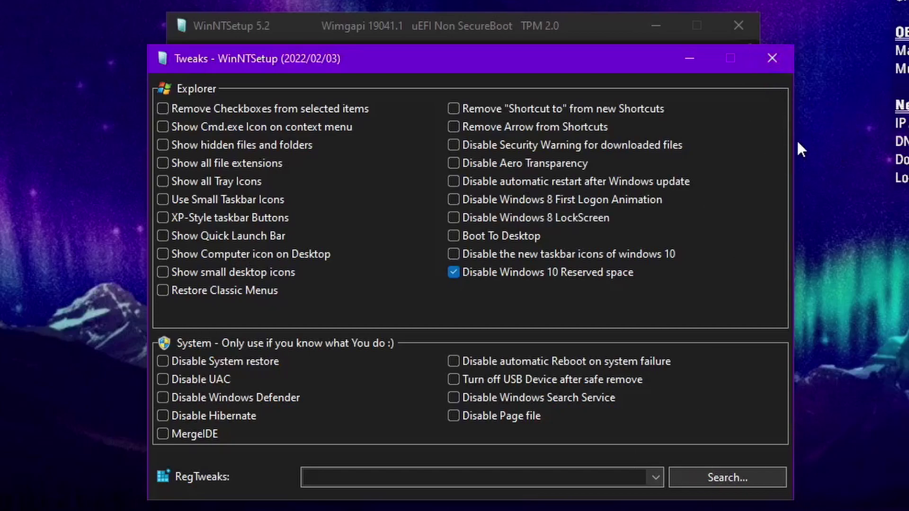
click(772, 59)
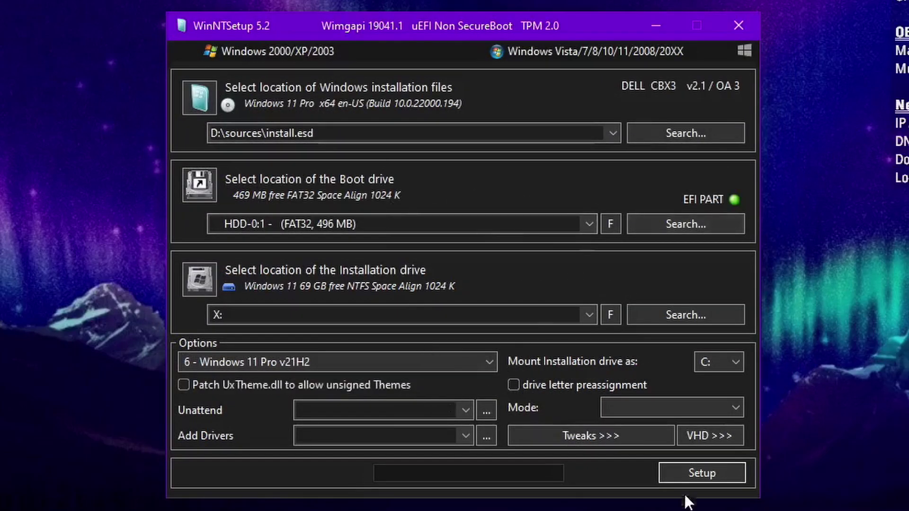
Start Setup and move the Ready? summary aside to review install.esd, boot HDD0:1 and drive X:.
click(688, 475)
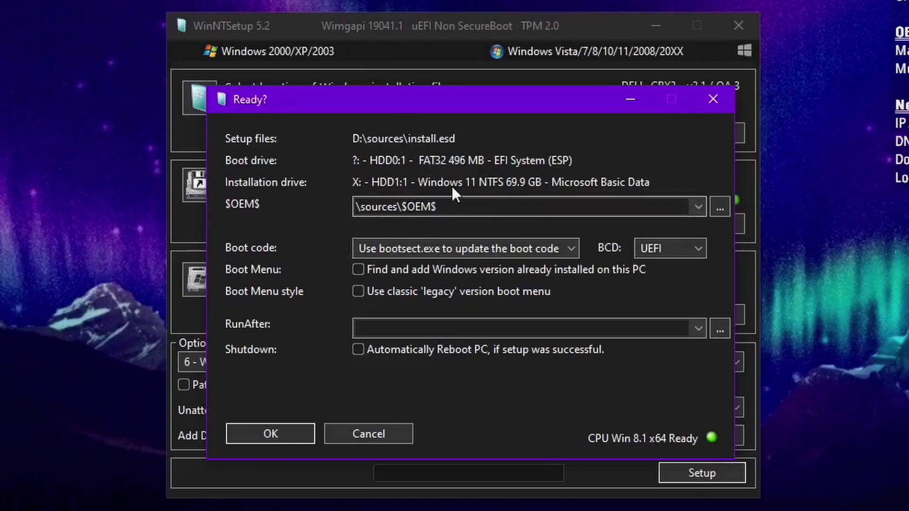
drag(463, 106, 544, 108)
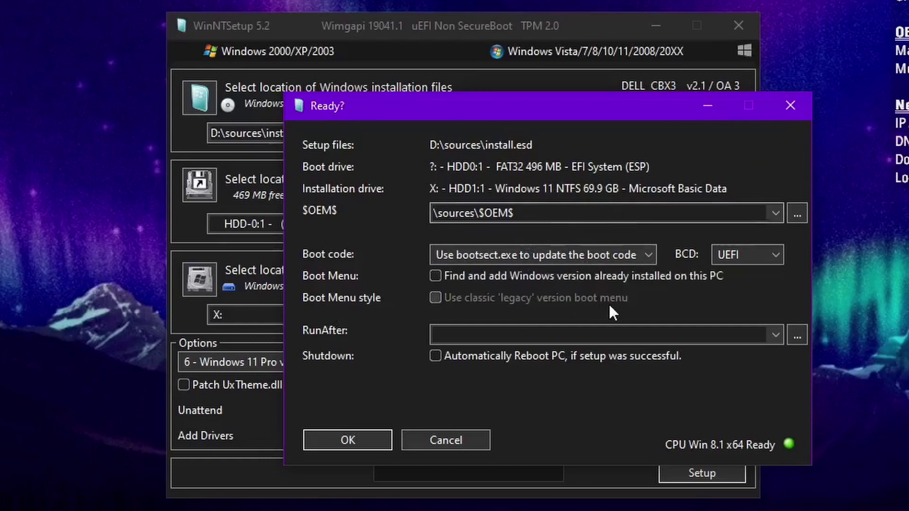
Confirm the Ready? dialog to apply the image to X:, then choose Reboot when done.
click(359, 436)
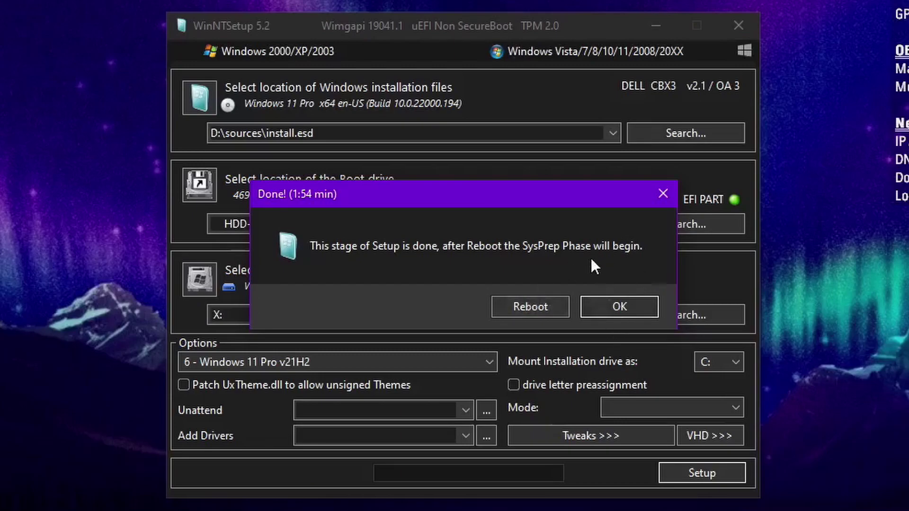
click(542, 309)
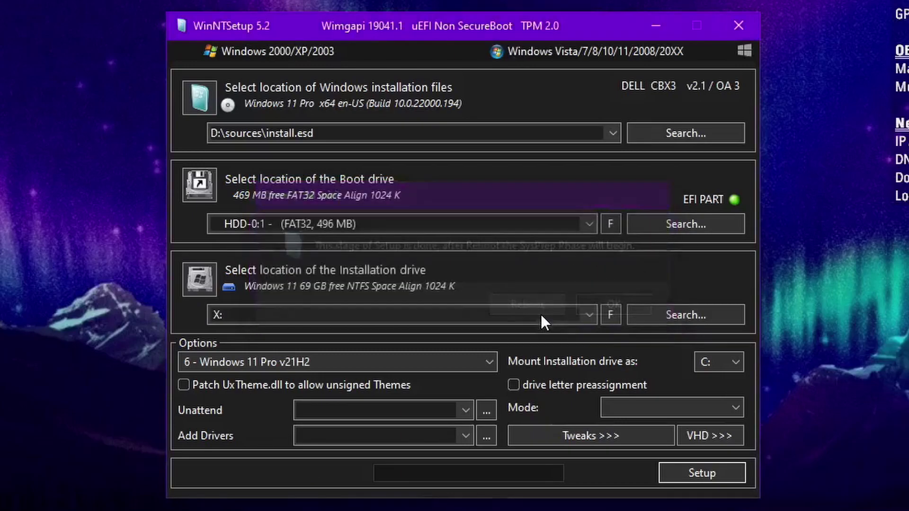
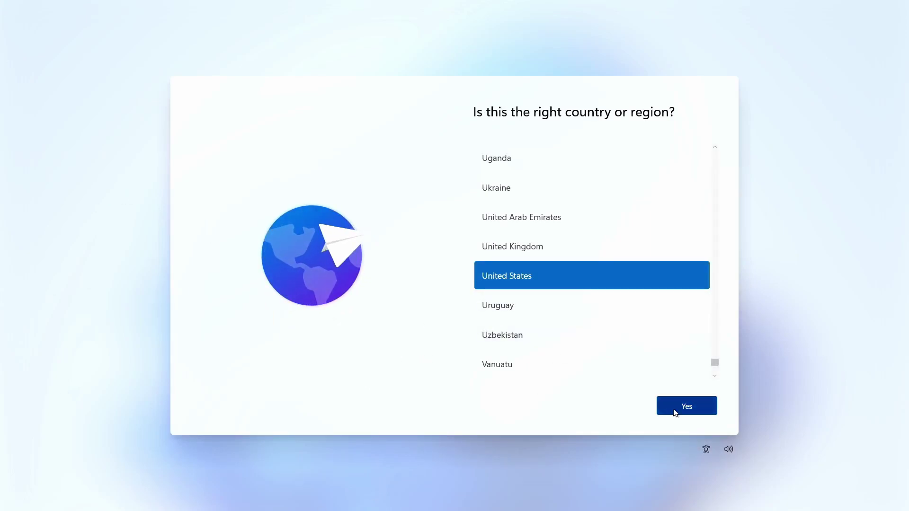
Confirm United States as the region and US as the keyboard, skipping a second layout.
click(676, 408)
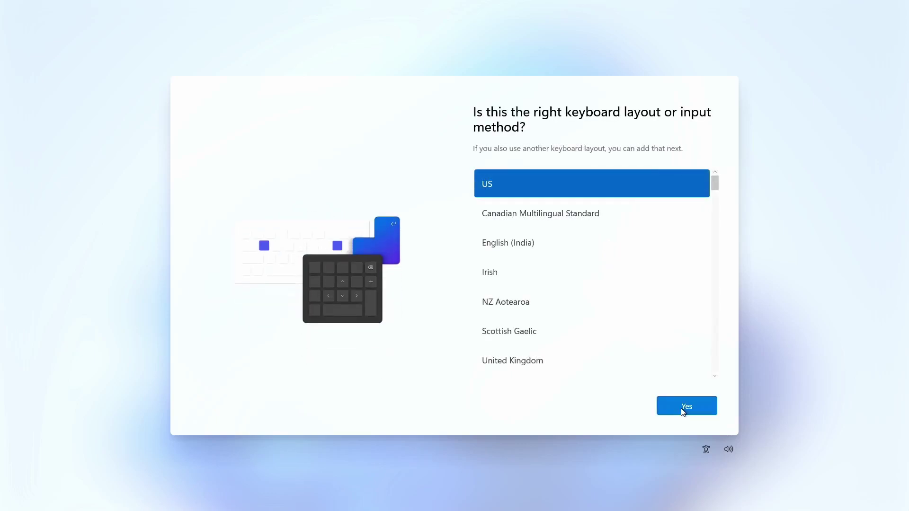
click(685, 406)
click(682, 413)
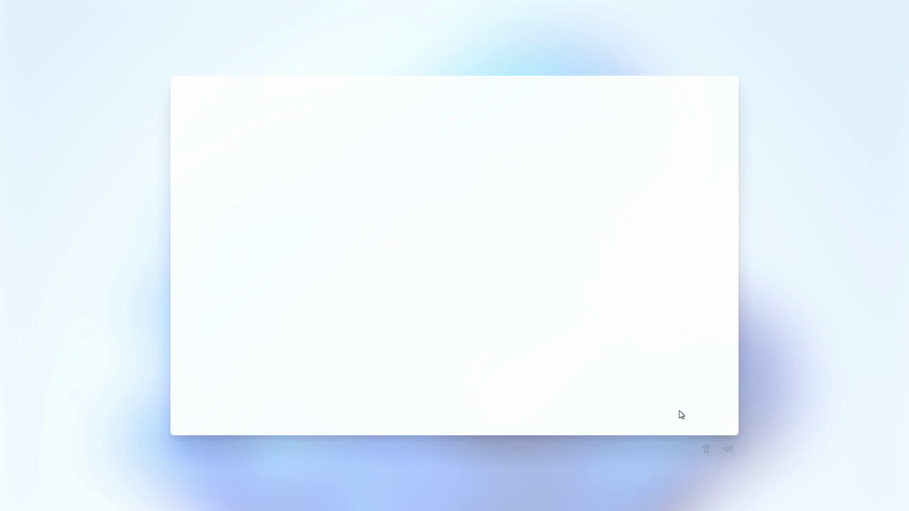
Continue without internet using limited setup and accept the license agreement.
click(615, 406)
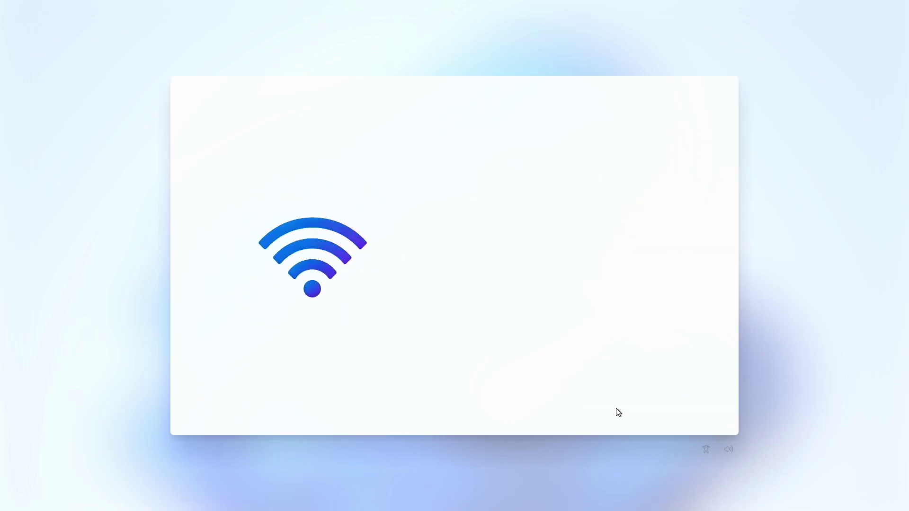
click(602, 408)
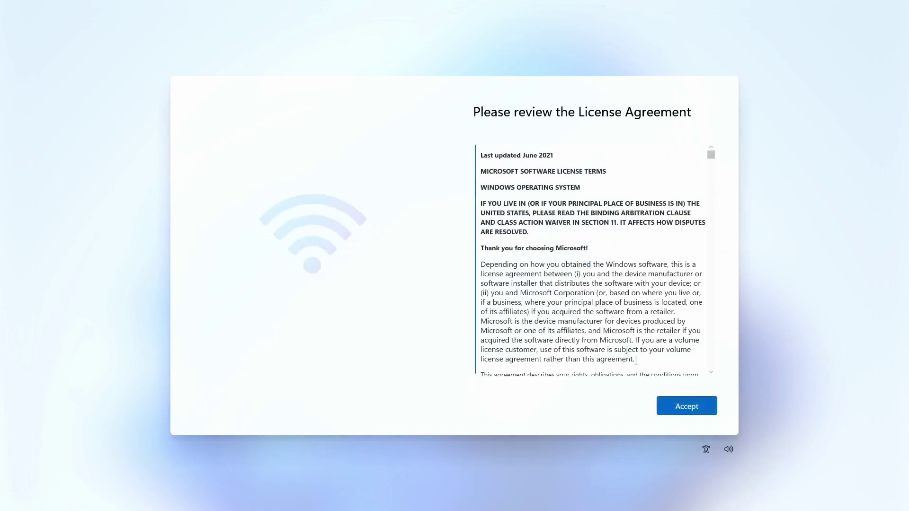
click(676, 413)
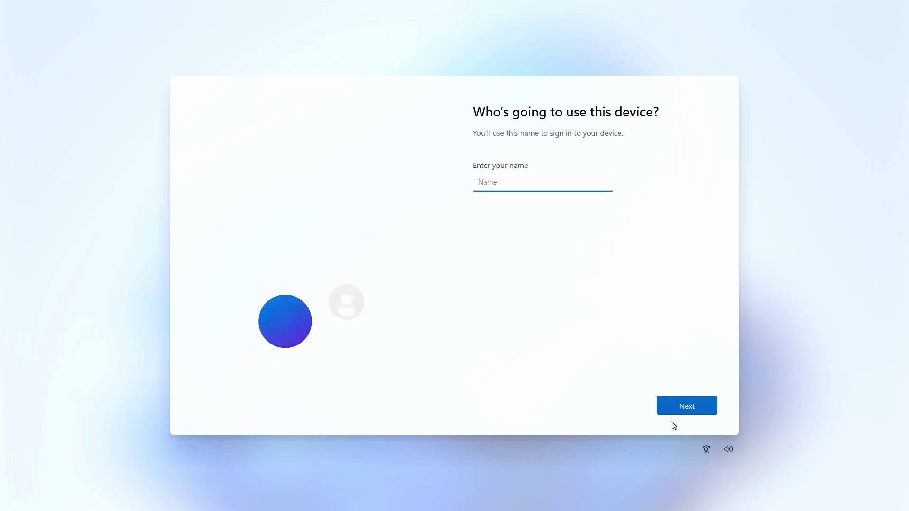
Name the local account 'Test', switch off all privacy options, and accept them.
text(Test)
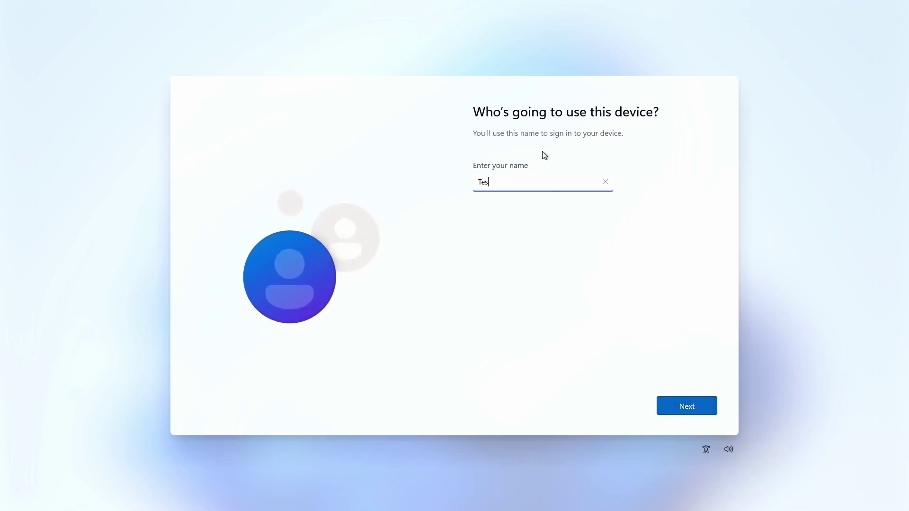
key(Return)
key(Return)
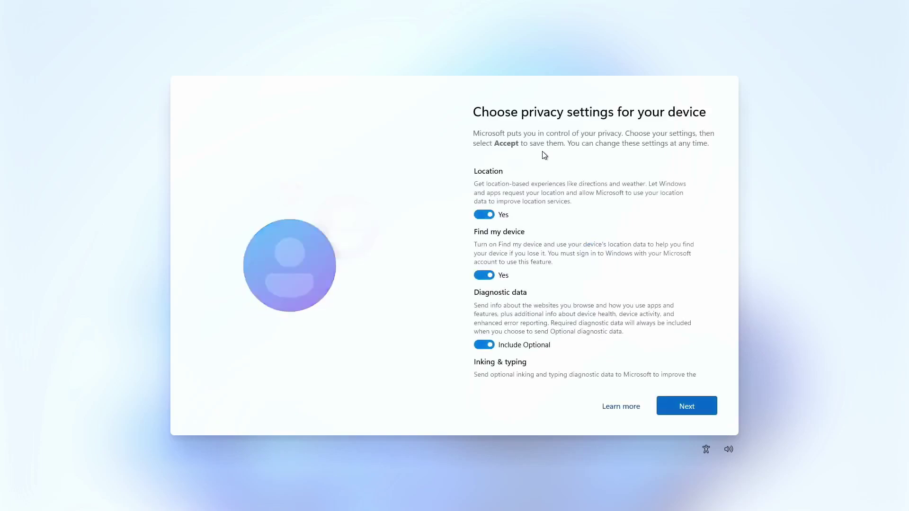
click(483, 213)
click(485, 266)
scroll(488, 272, down, 2)
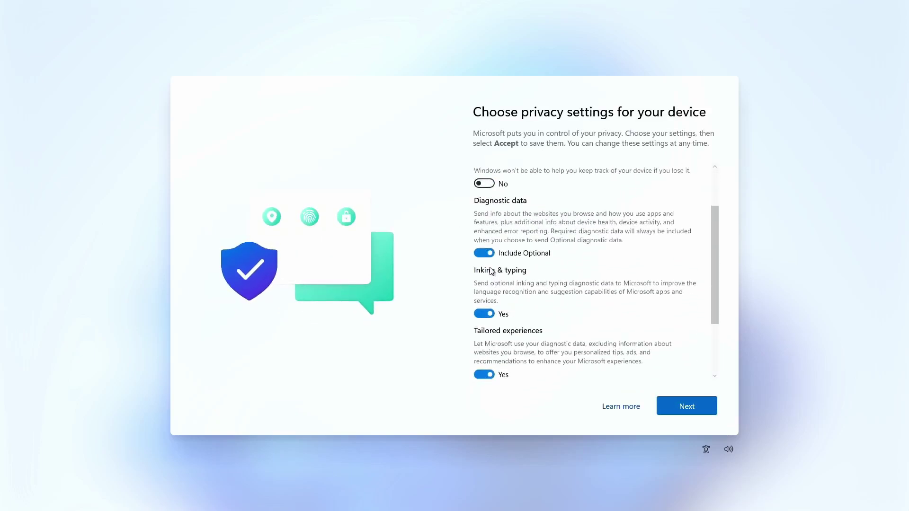
click(484, 252)
click(484, 304)
scroll(483, 308, down, 2)
click(483, 287)
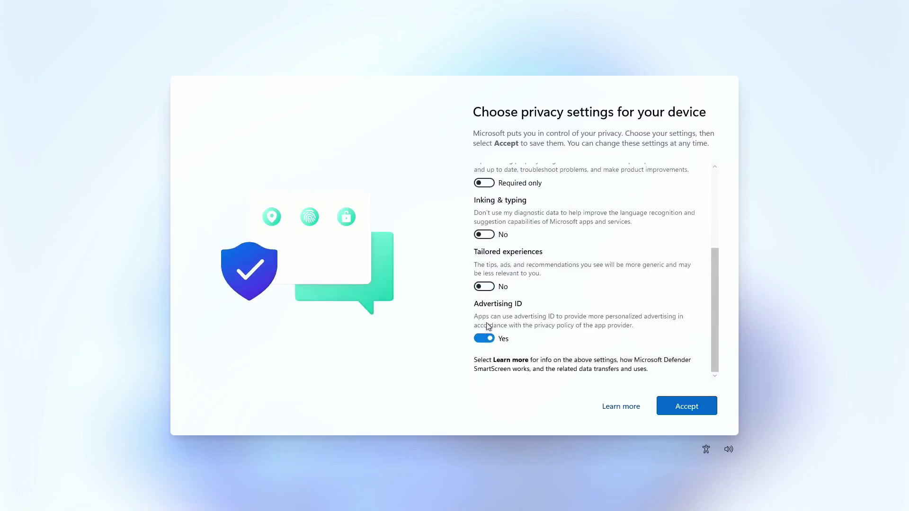
click(484, 338)
click(669, 406)
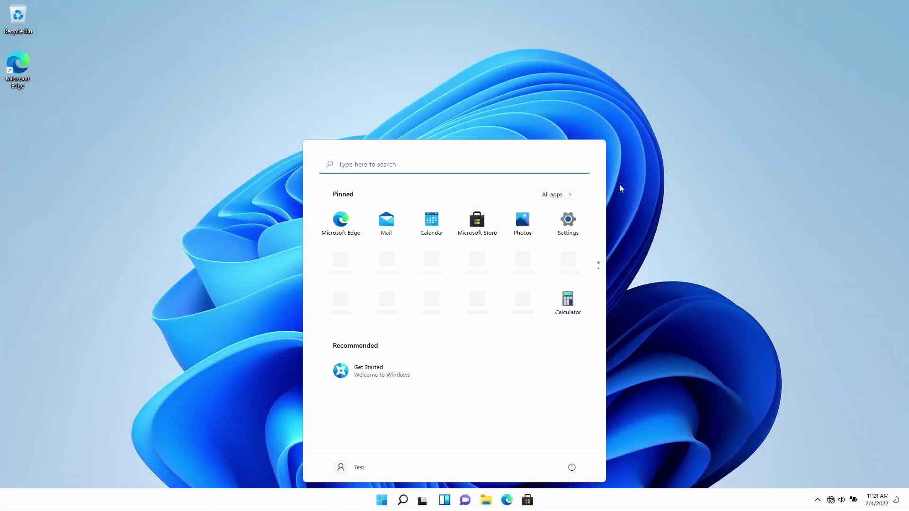
Open Disk Management and inspect the 69.90 GB Windows 11 (C:) and 98 MB EFI partitions.
click(647, 329)
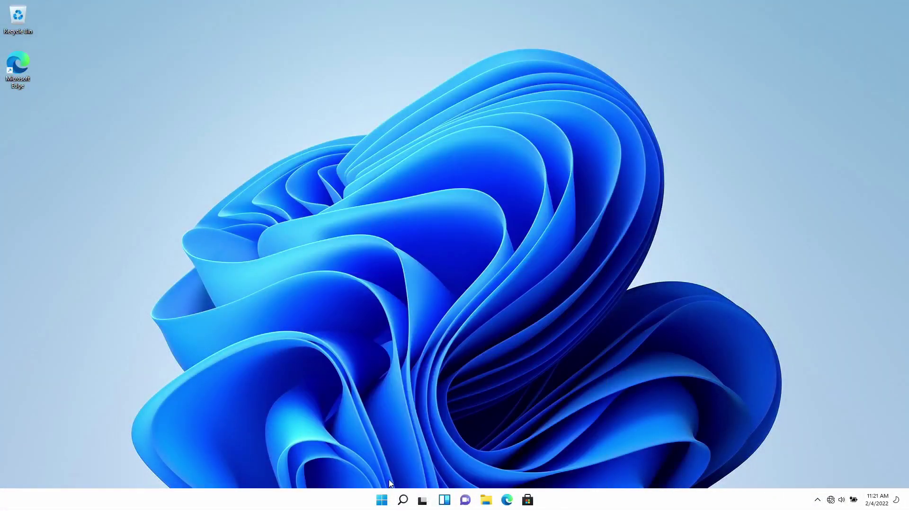
right_click(382, 500)
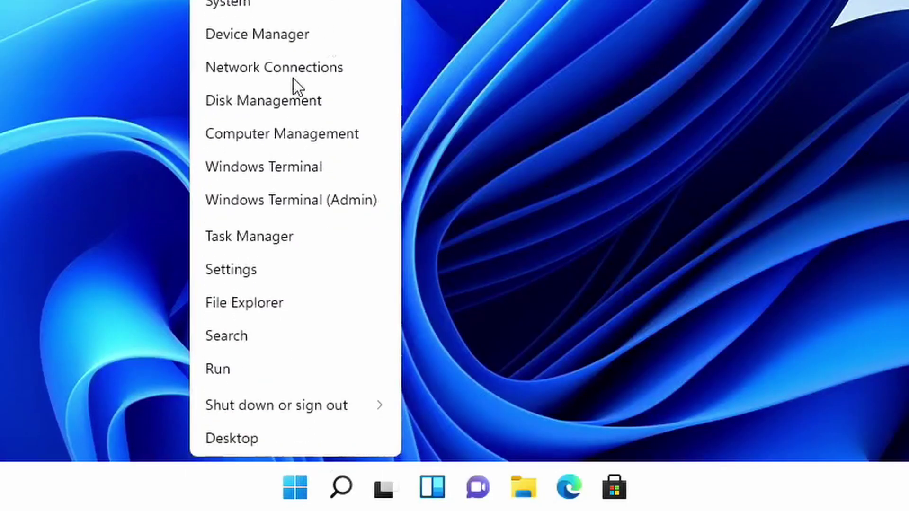
click(245, 111)
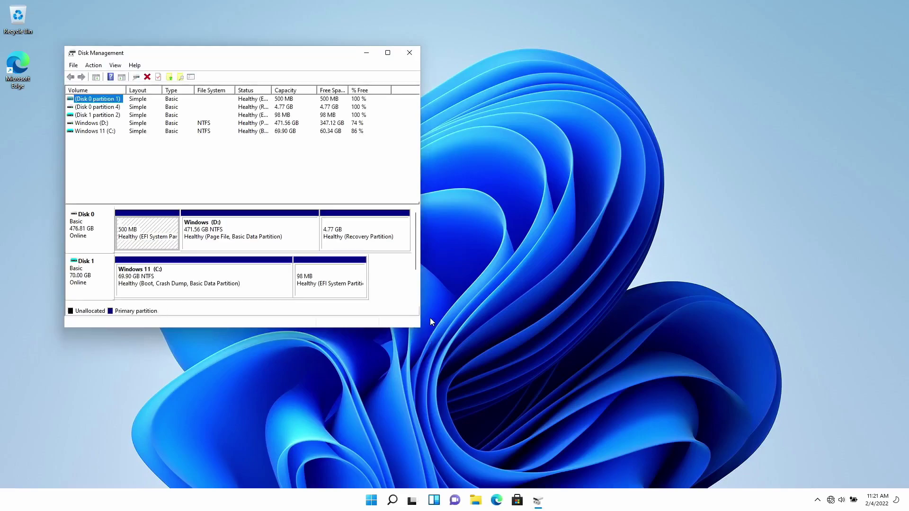
drag(421, 330, 567, 412)
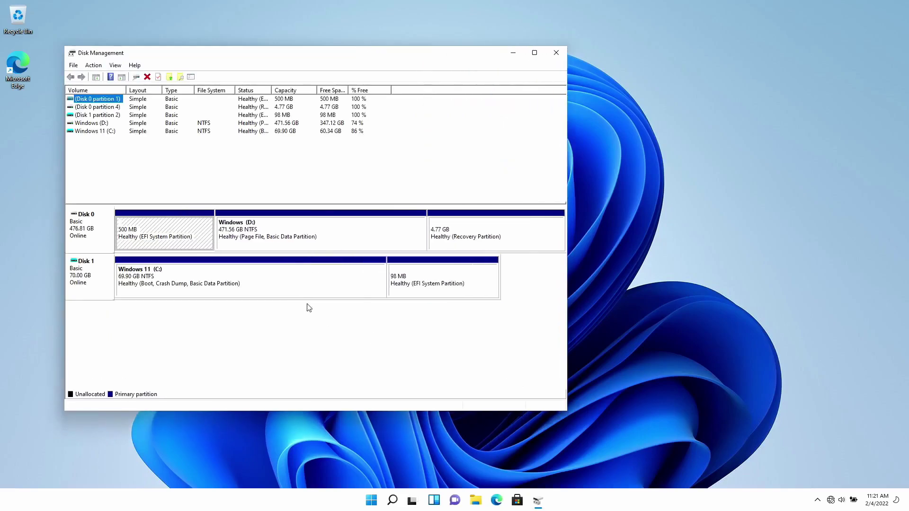
click(298, 290)
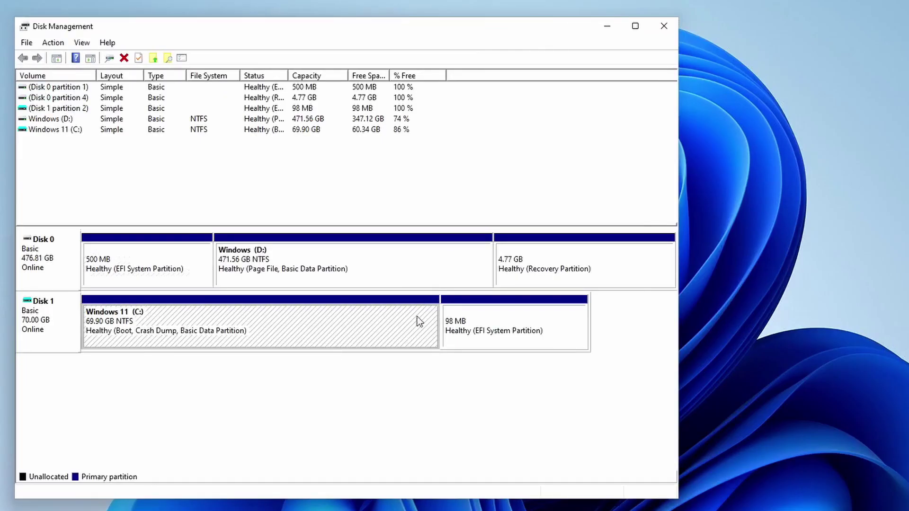
click(459, 329)
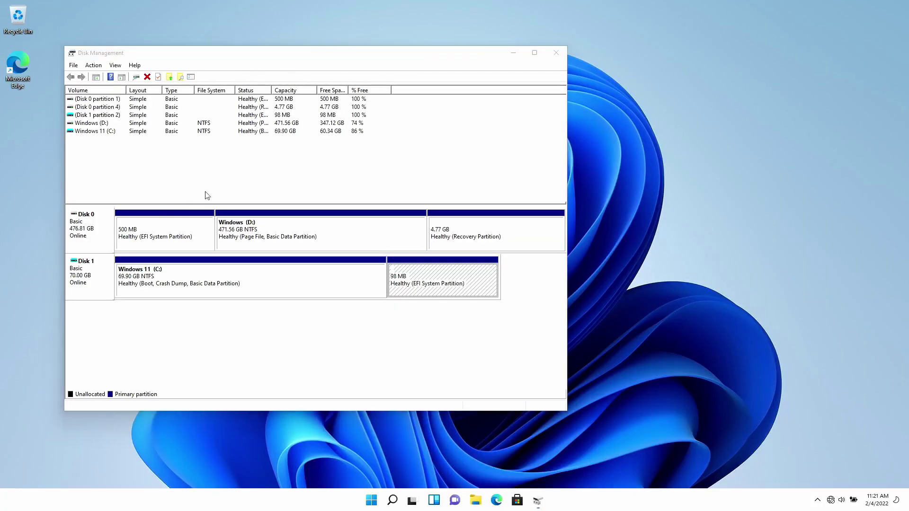
key(super+e)
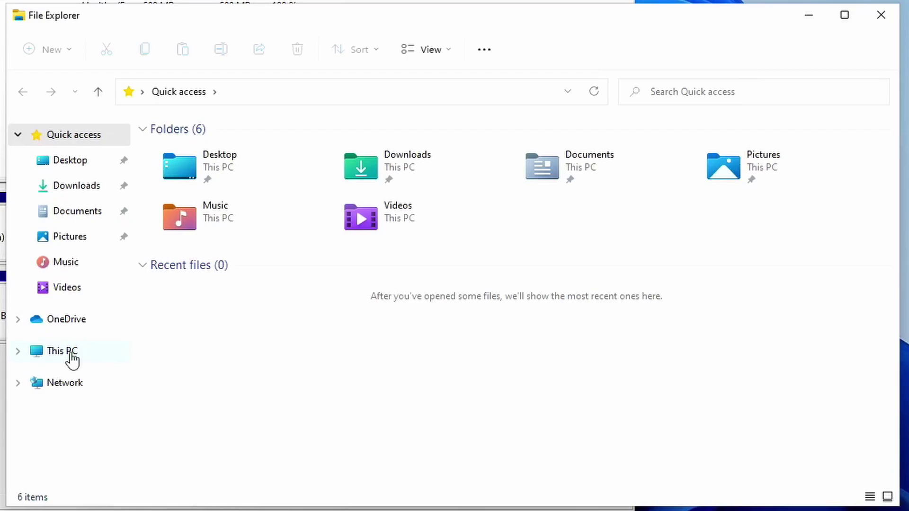
Browse to This PC > Windows (D:) > VHDX to locate the 70.0 GB Windows 11 image.
click(68, 356)
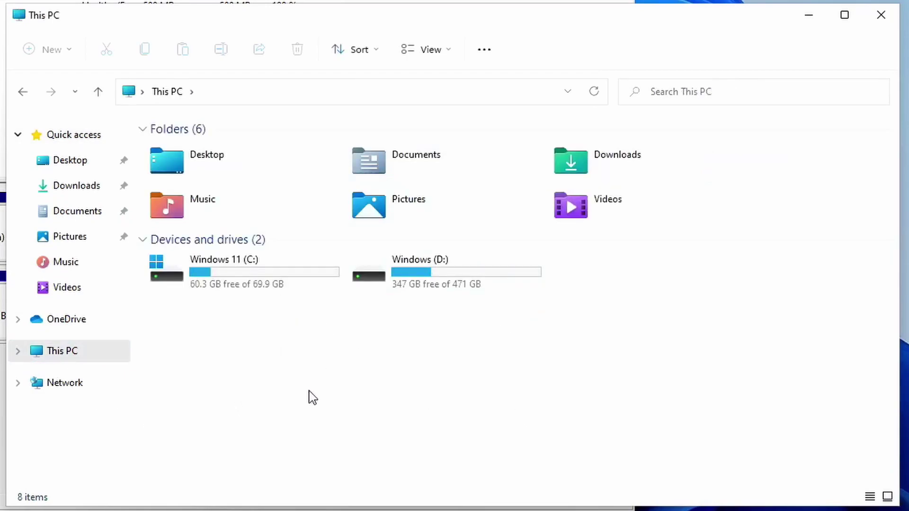
double_click(413, 289)
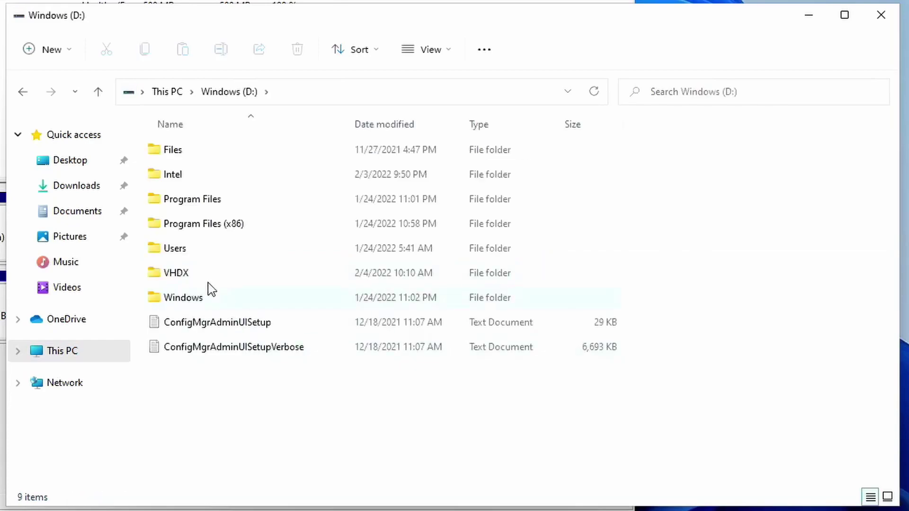
double_click(204, 275)
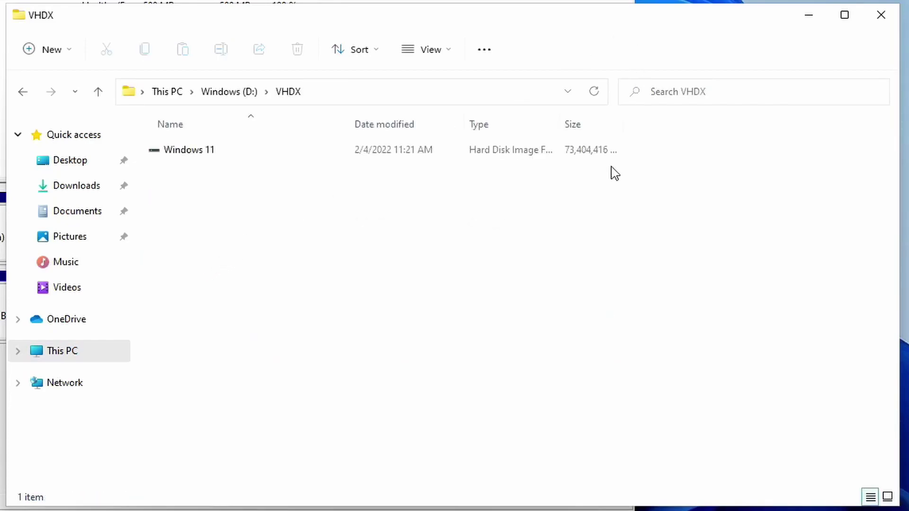
click(575, 154)
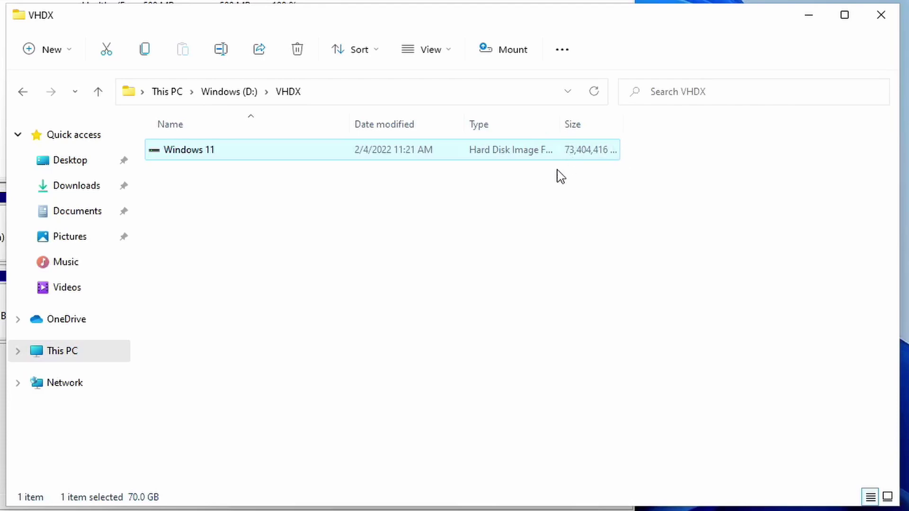
click(668, 264)
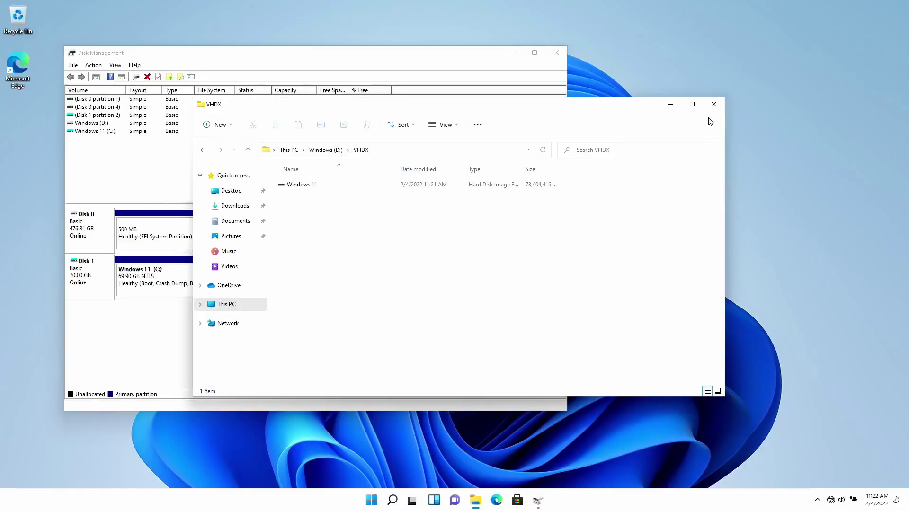
Close File Explorer and show Settings > System > About for Windows 11 Pro 21H2.
key(alt+F4)
right_click(375, 501)
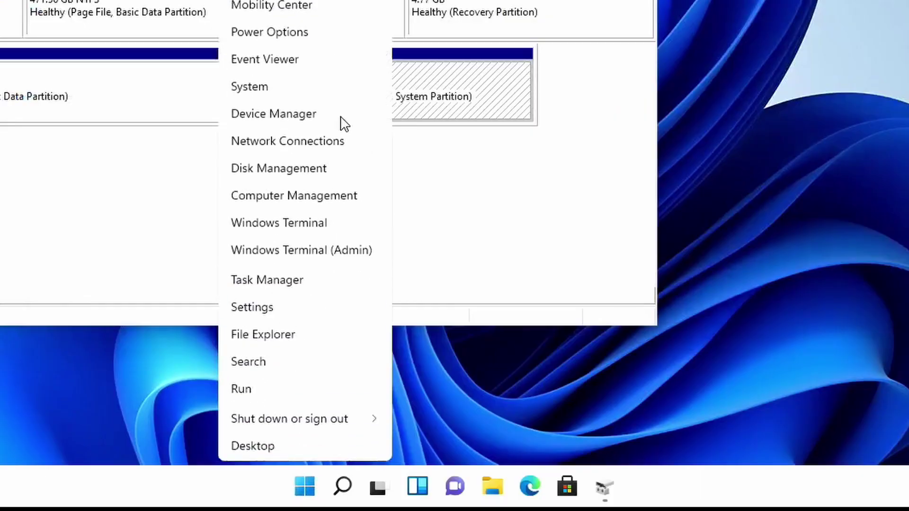
click(357, 280)
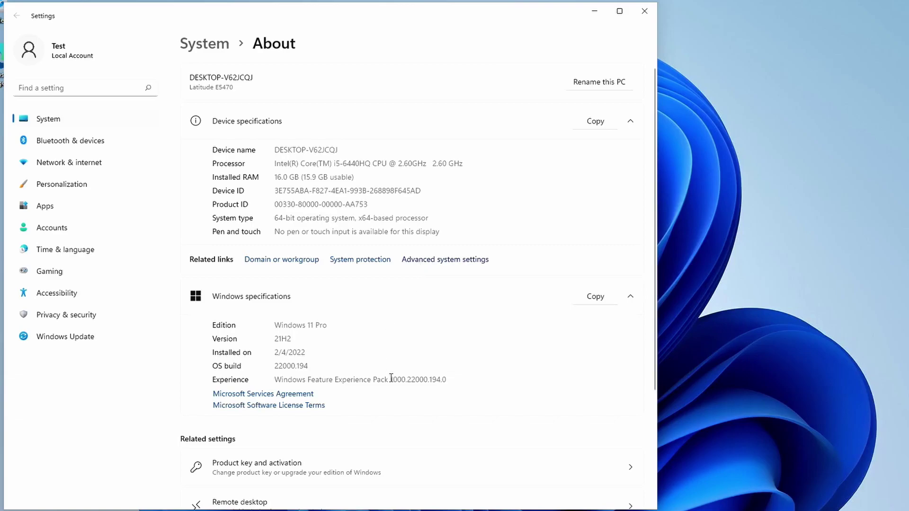
key(super+x)
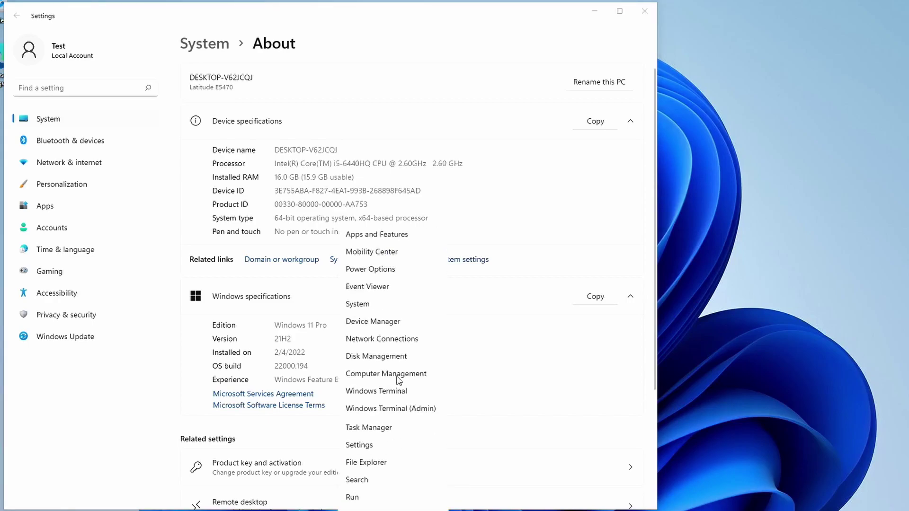
click(368, 348)
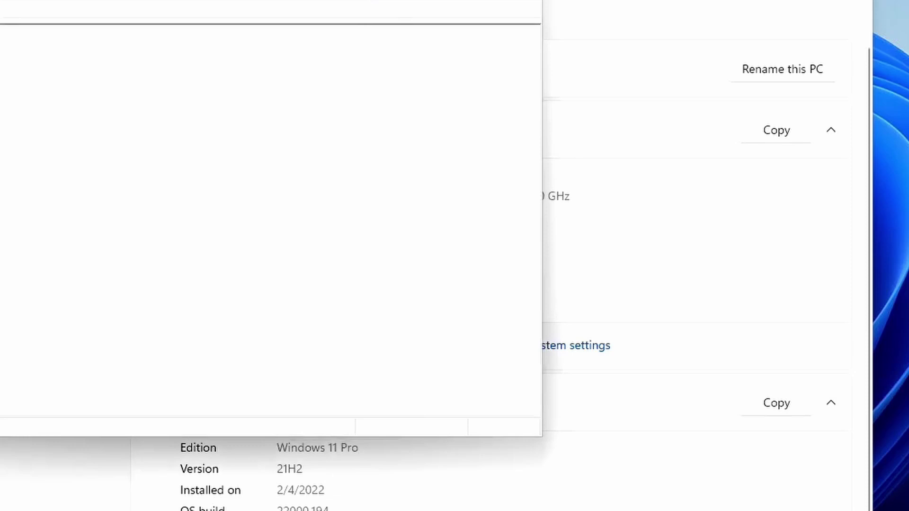
drag(371, 1, 565, 38)
scroll(567, 285, down, 5)
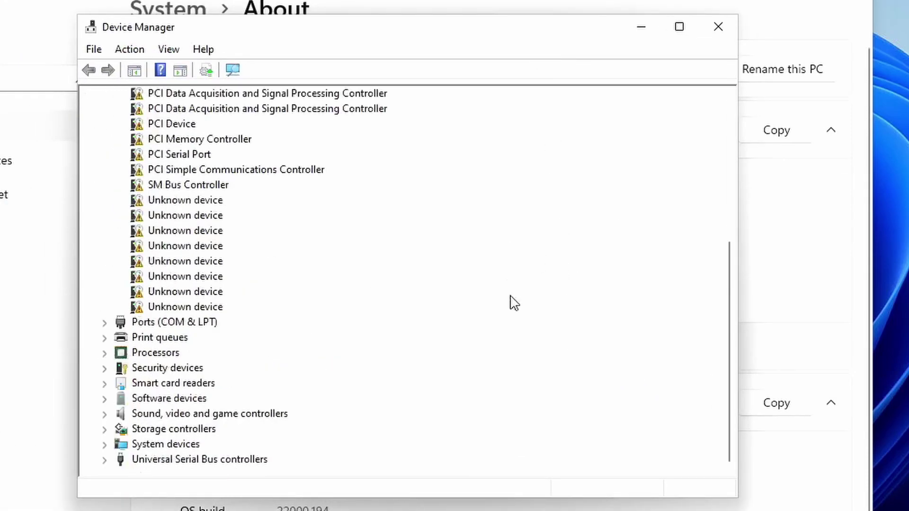
scroll(516, 339, up, 5)
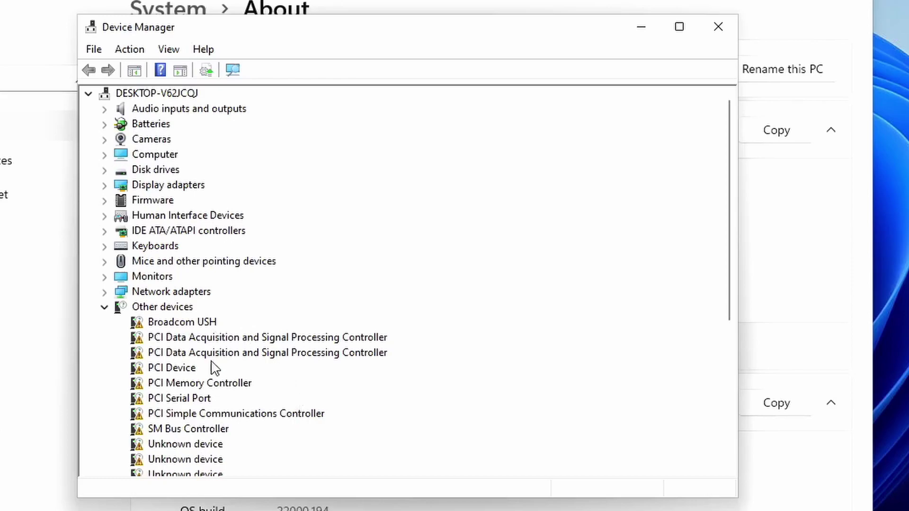
click(105, 187)
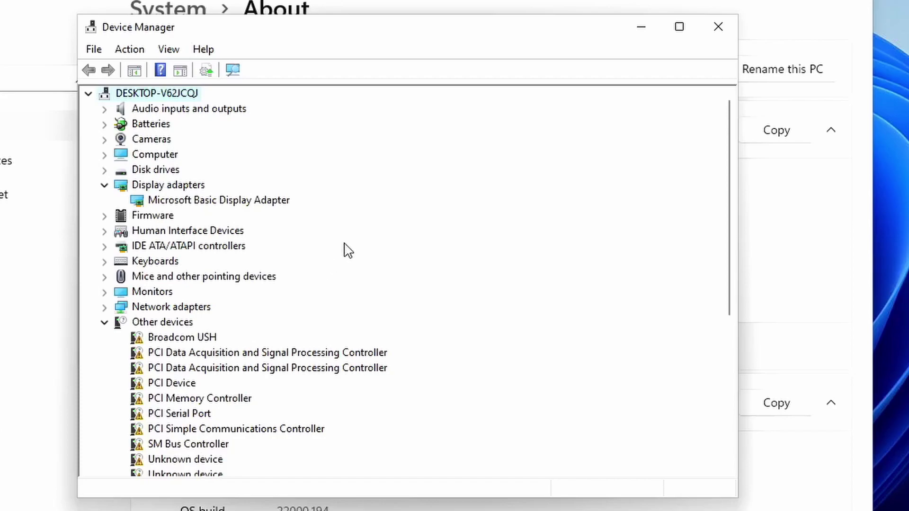
click(717, 27)
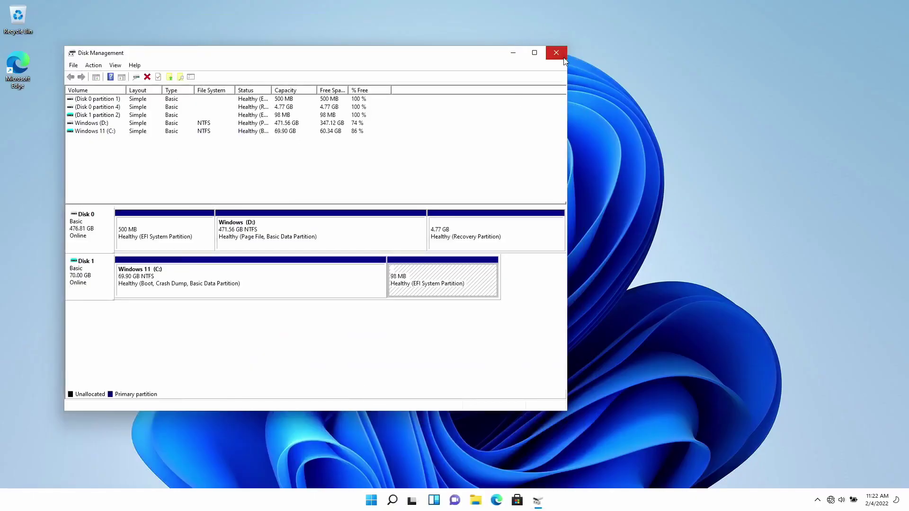
Close Disk Management and restart Windows 11 from the Start button's power options.
click(564, 57)
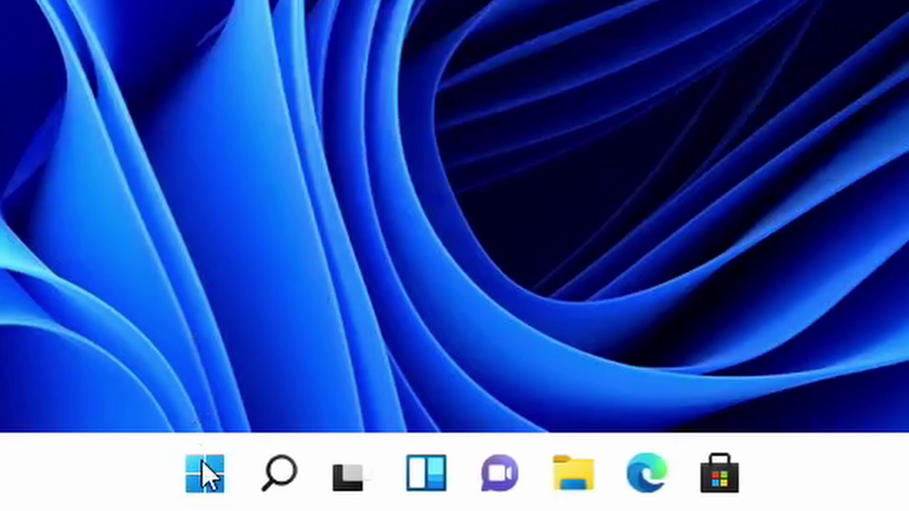
right_click(204, 472)
mouse_move(266, 352)
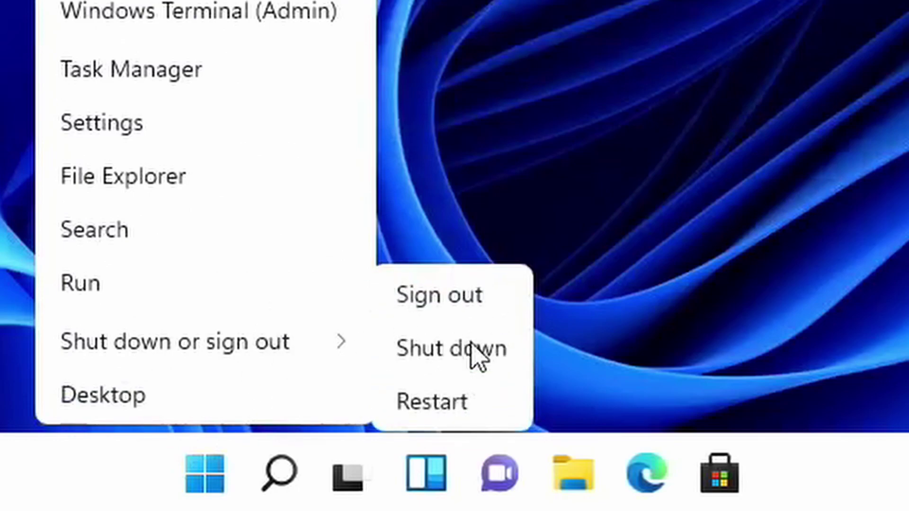
click(433, 404)
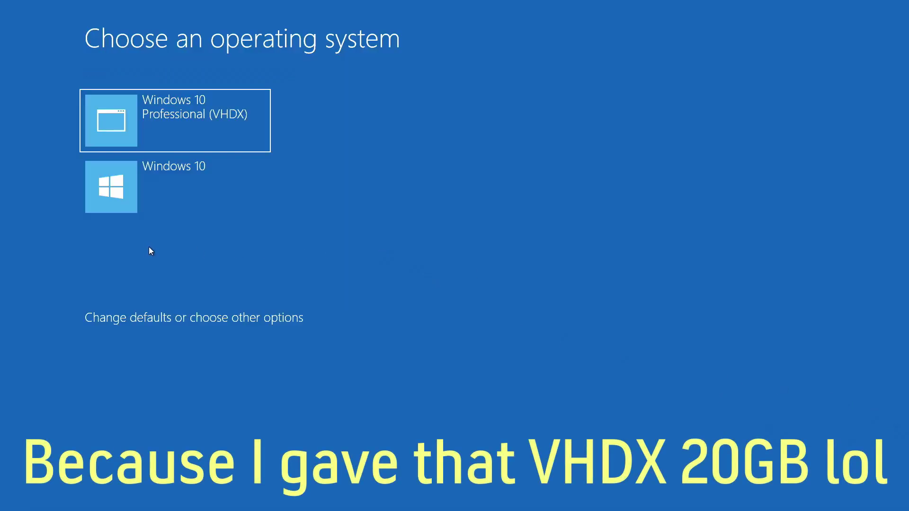
Choose Windows 10 at the boot menu and bring up its sign-in screen.
click(201, 205)
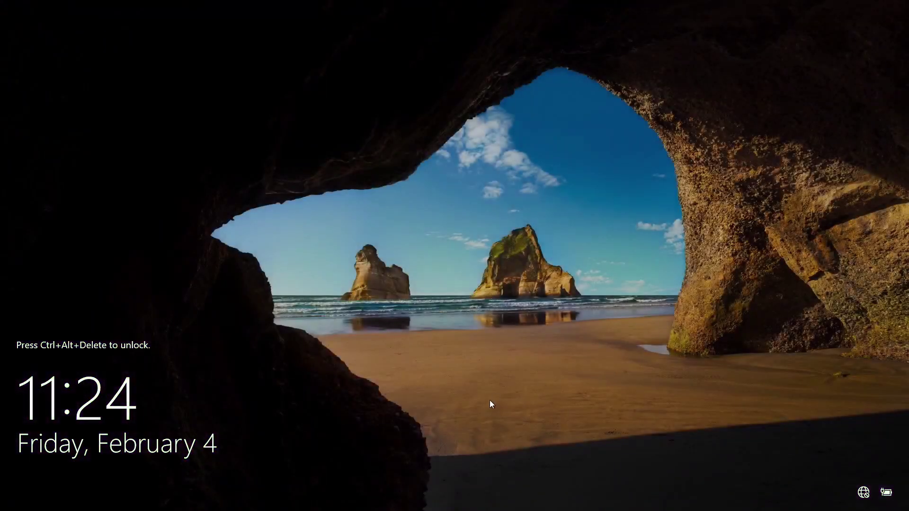
key(ctrl+alt+Delete)
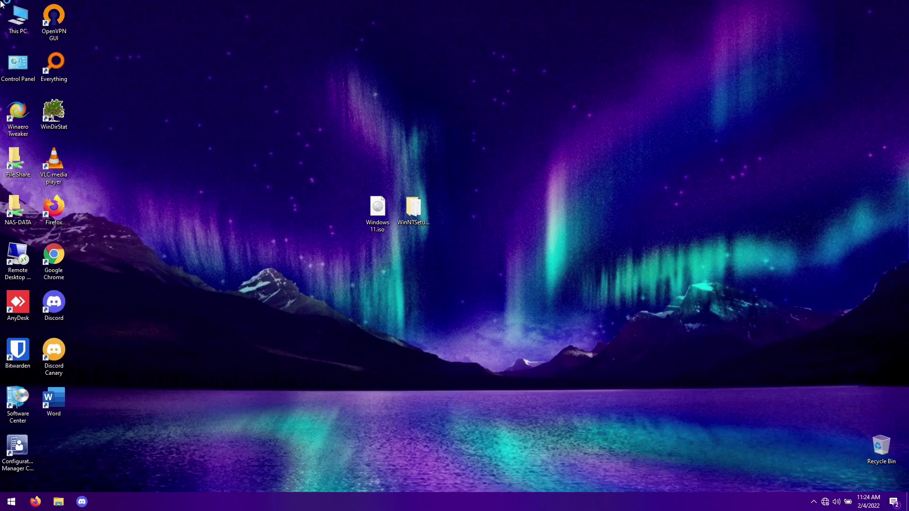
Browse to This PC > Windows (C:) > VHDX and select the 9.81 GB Windows 11.vhdx.
double_click(17, 19)
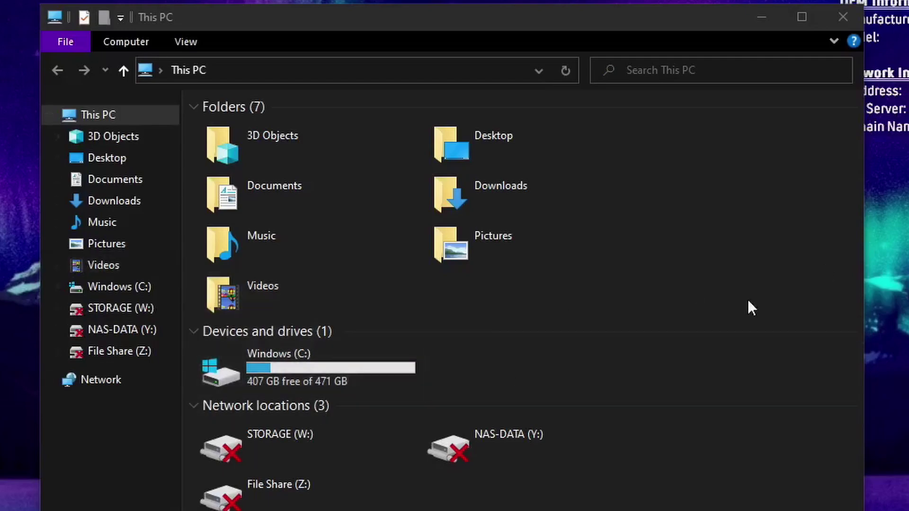
double_click(367, 360)
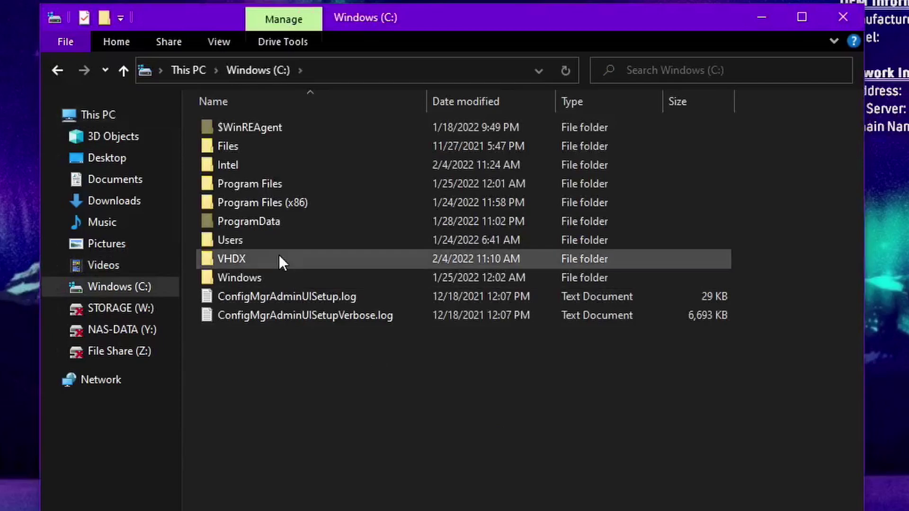
double_click(268, 260)
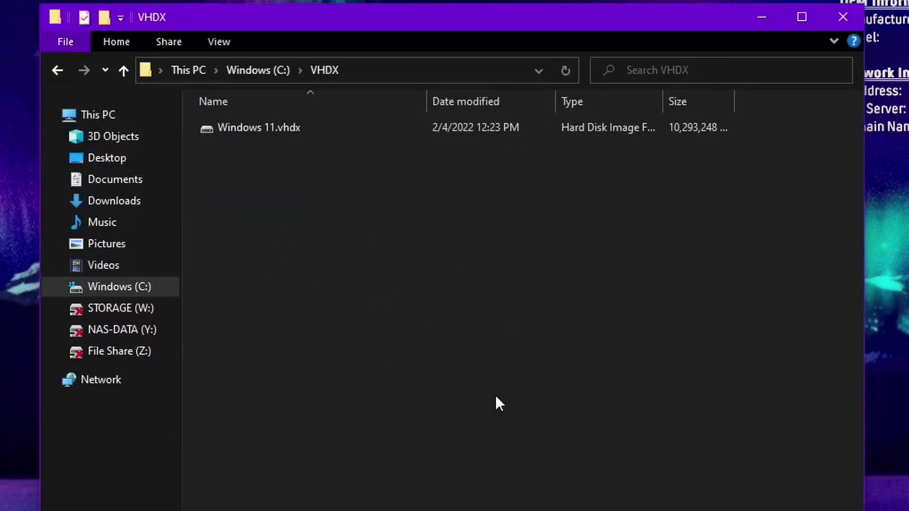
click(694, 133)
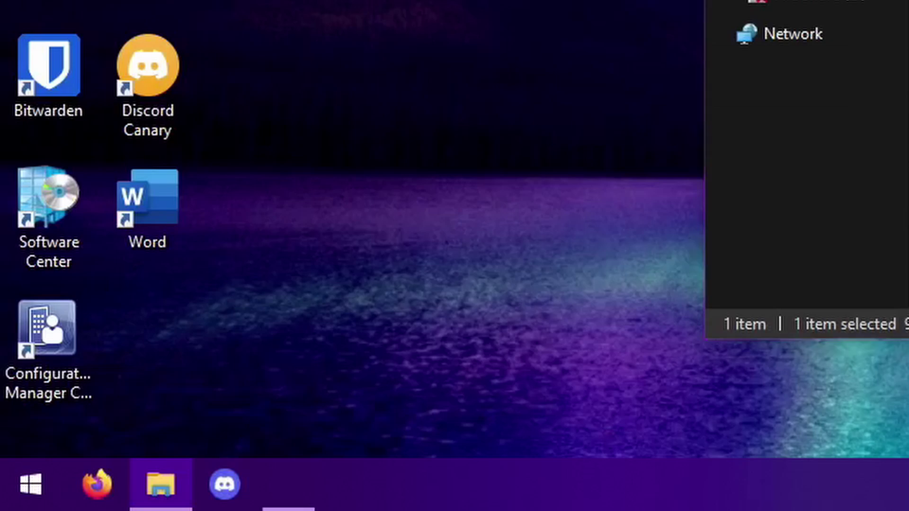
Launch System Configuration by running msconfig from the Run box.
key(super+r)
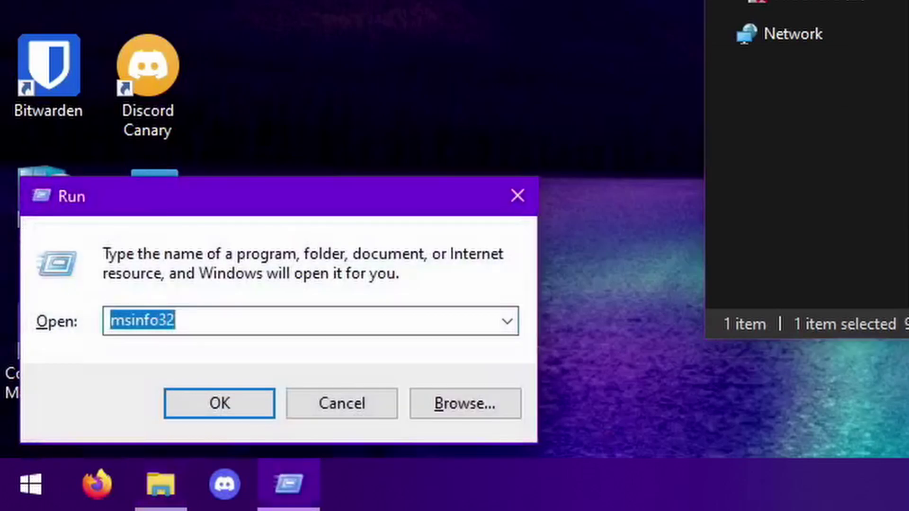
text(msxco)
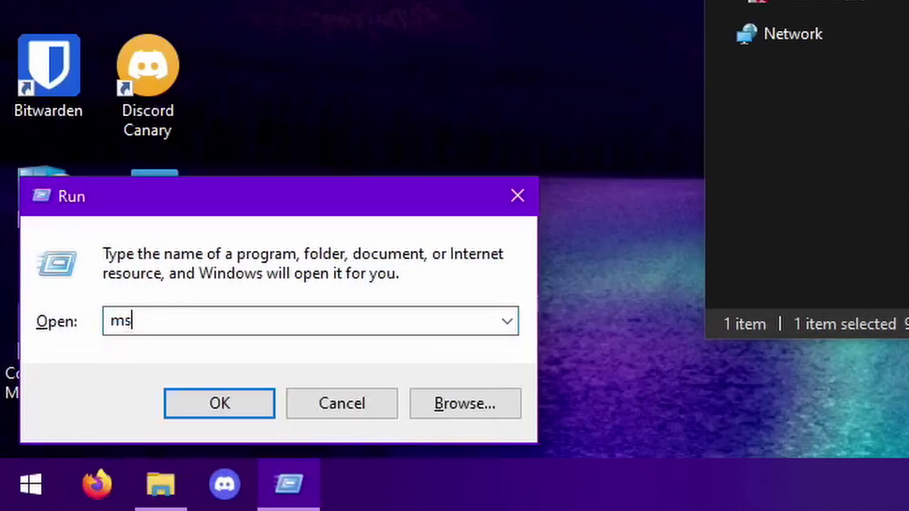
key(BackSpace)
key(BackSpace)
key(BackSpace)
key(BackSpace)
key(BackSpace)
text(msconfig)
key(Return)
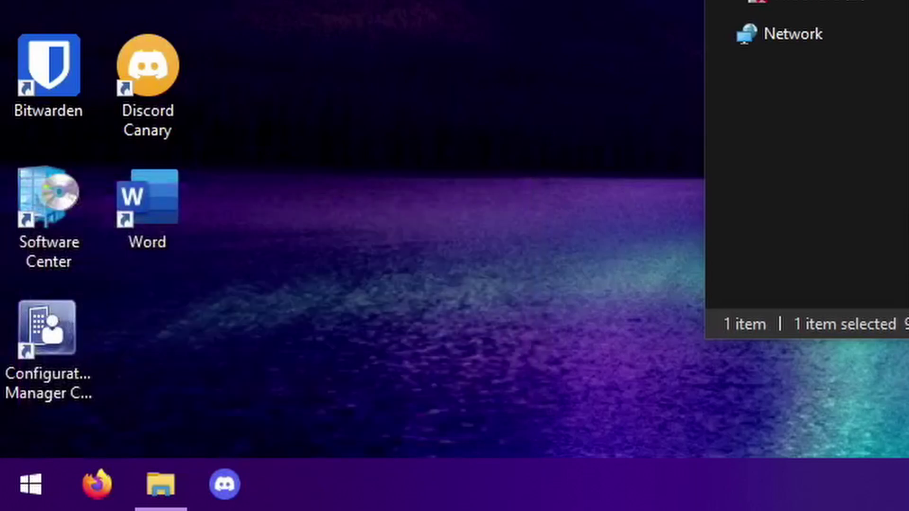
right_click(19, 478)
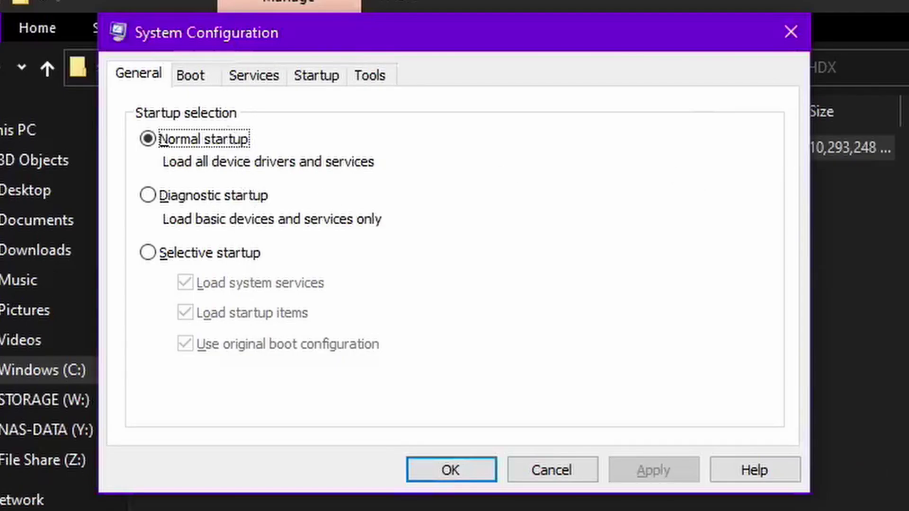
click(626, 55)
Make Windows 10 (C:\Windows) the default boot entry.
click(182, 76)
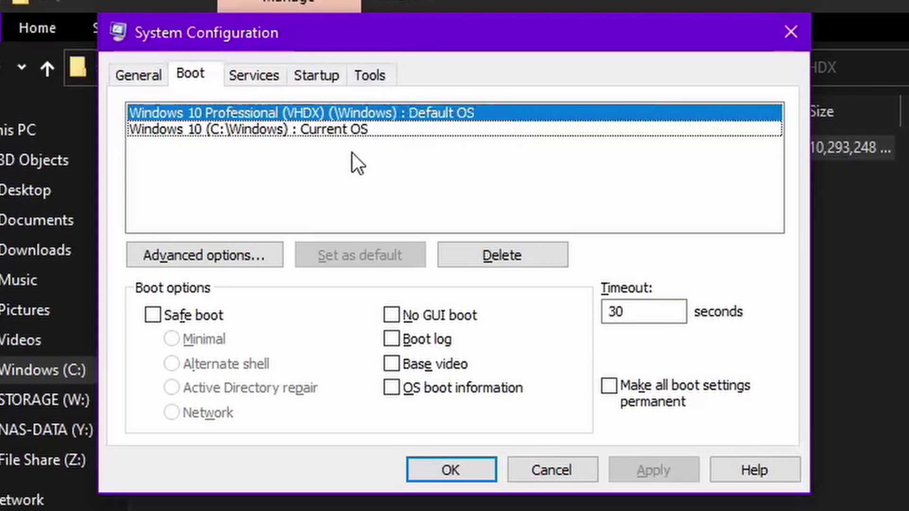
click(351, 130)
click(381, 253)
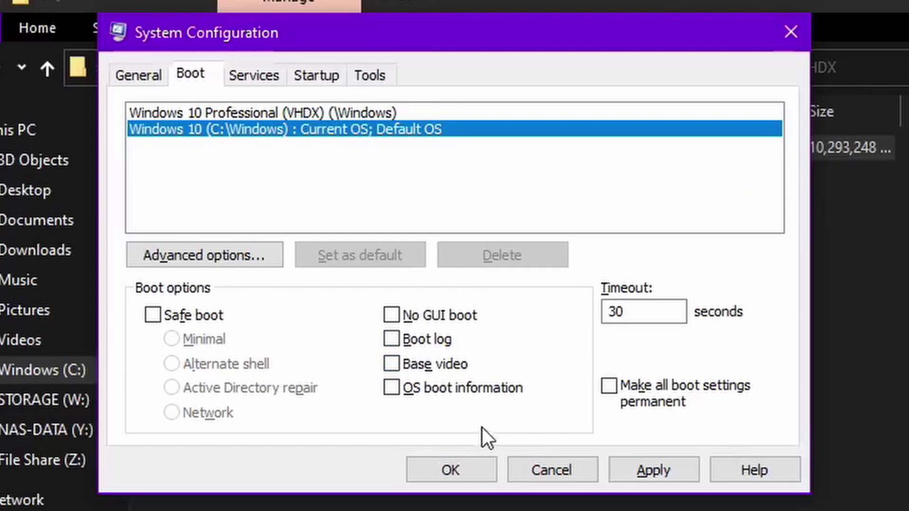
Delete the Windows 10 Professional (VHDX) boot entry, apply, and exit without restarting.
click(313, 112)
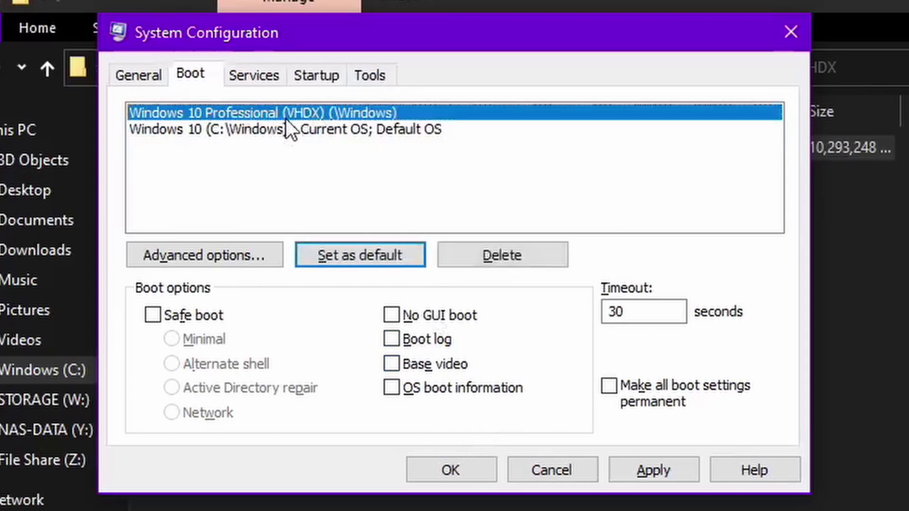
click(549, 257)
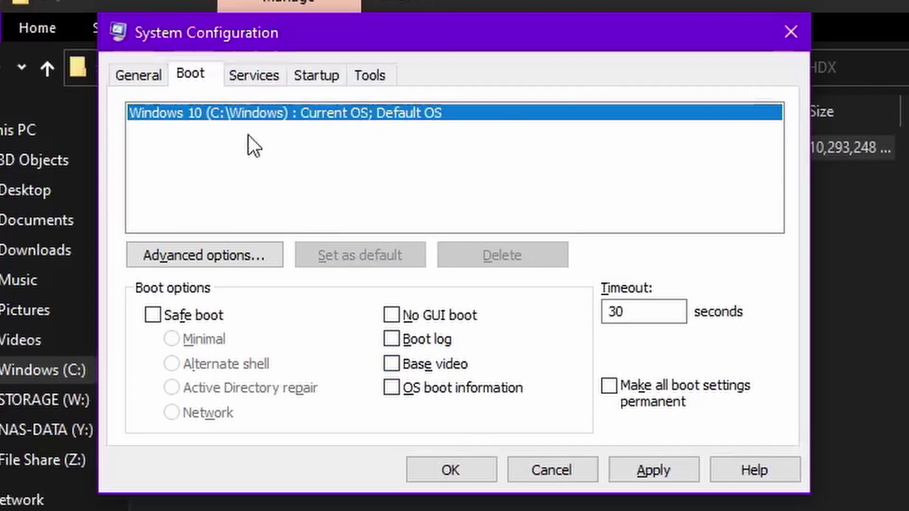
click(670, 476)
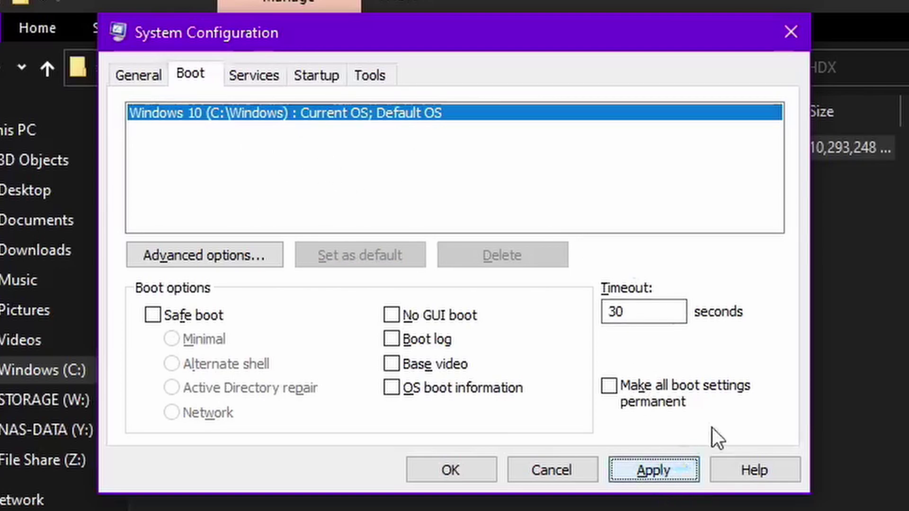
click(467, 473)
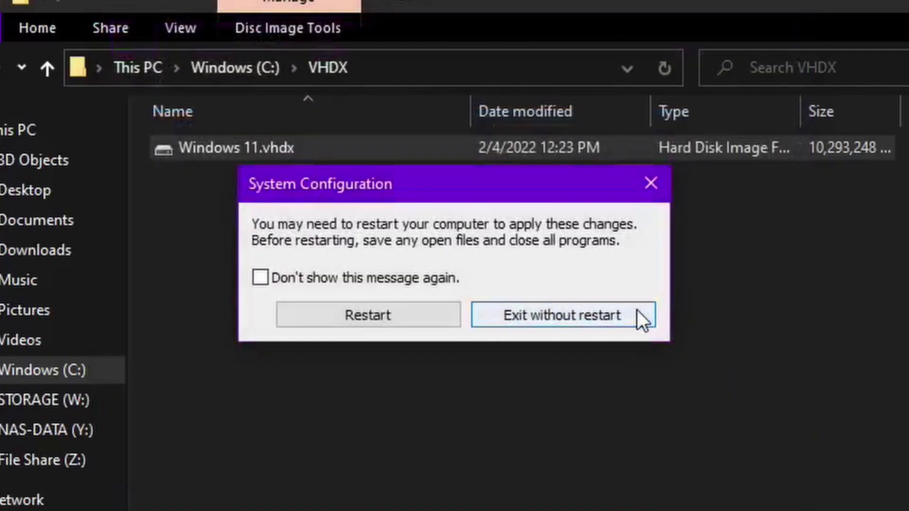
click(640, 318)
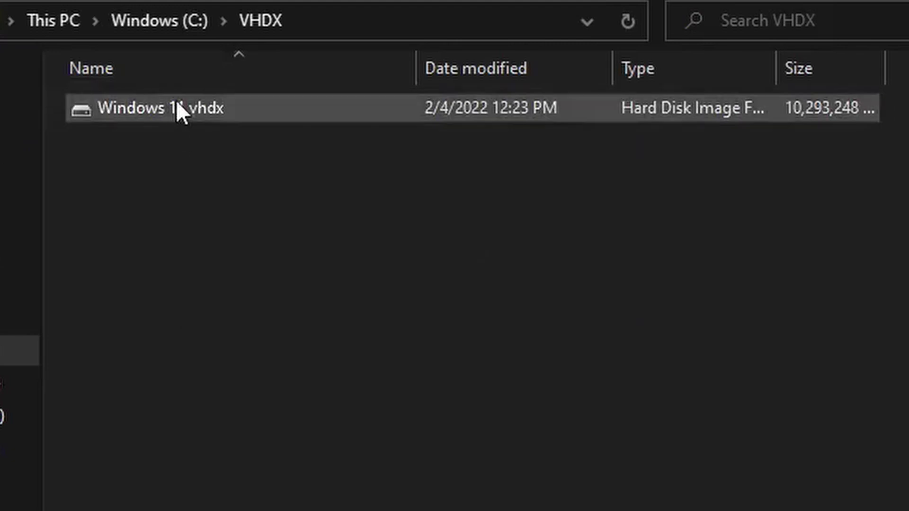
Delete Windows 11.vhdx and empty the Recycle Bin to remove it permanently.
click(178, 108)
right_click(176, 102)
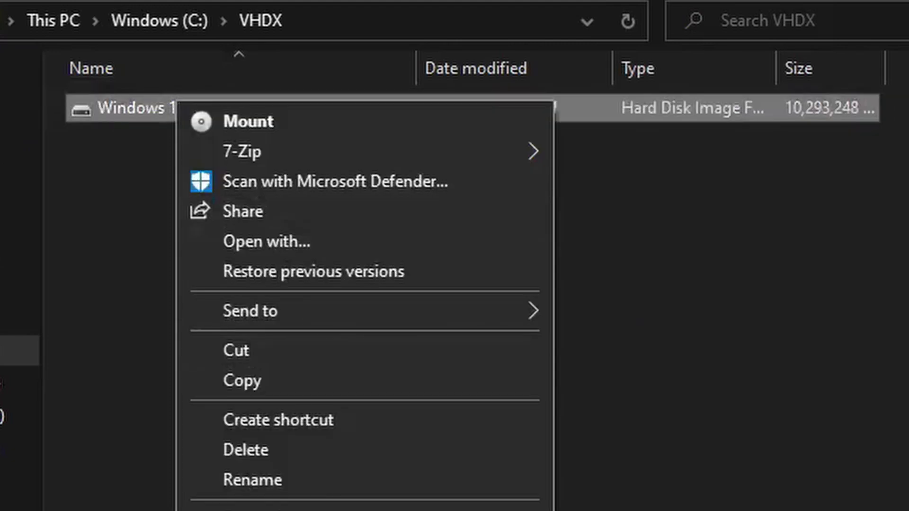
click(276, 451)
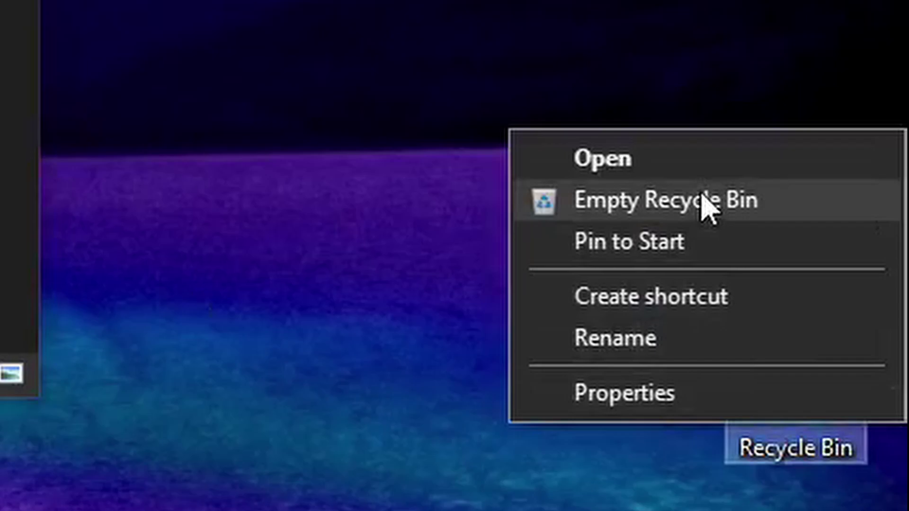
click(702, 198)
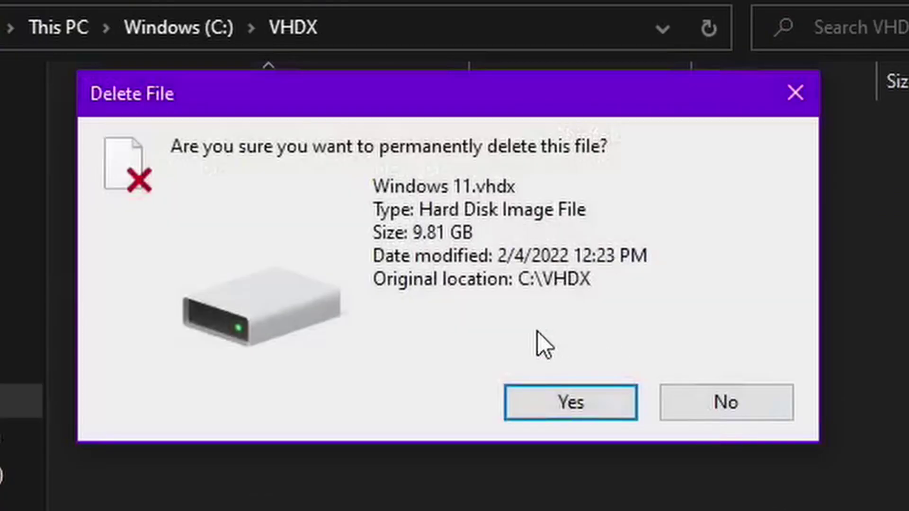
click(570, 417)
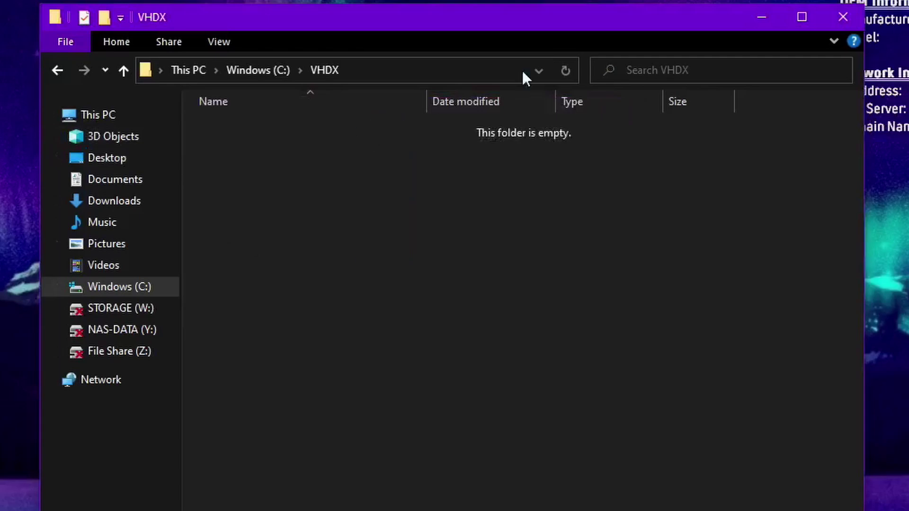
Check the free space on Windows (C:) in This PC, then restart the computer.
click(99, 116)
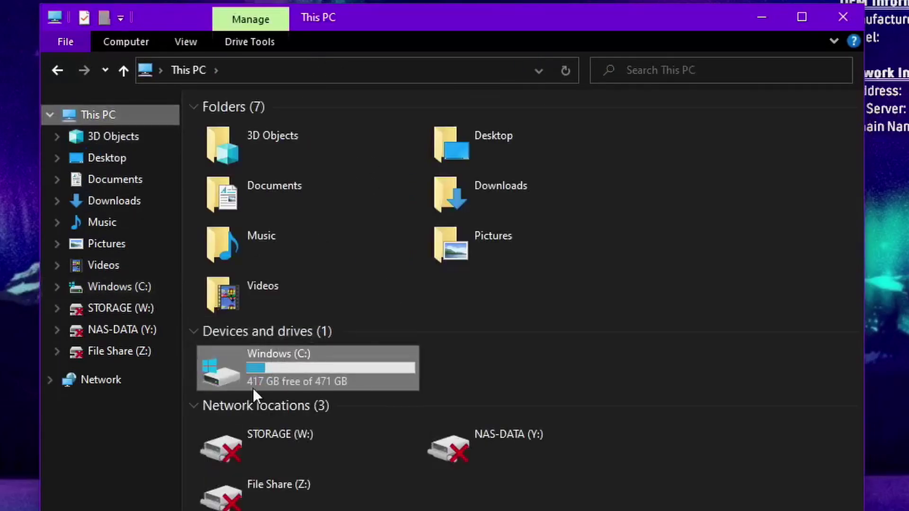
click(332, 386)
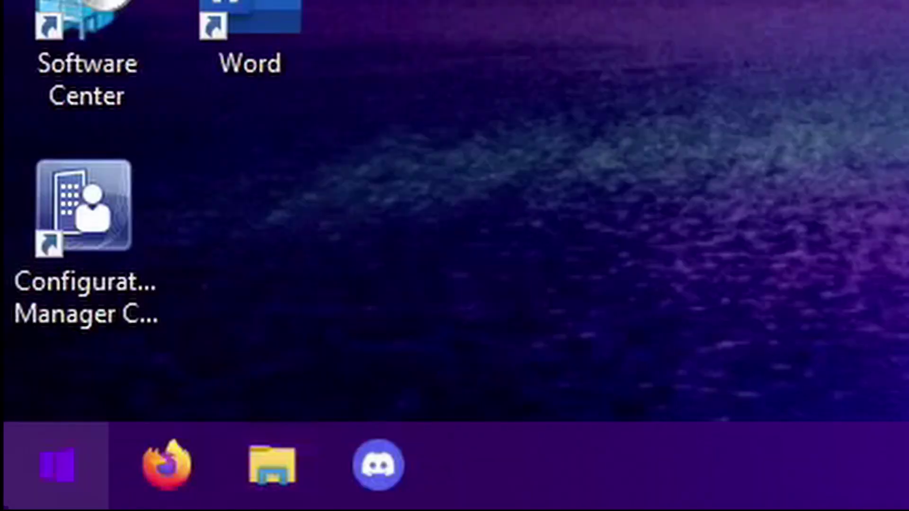
right_click(56, 464)
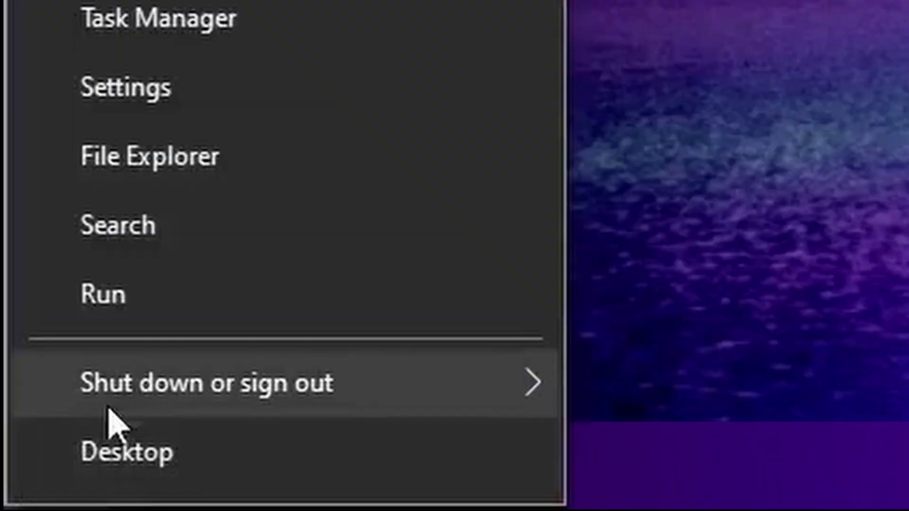
mouse_move(158, 365)
click(845, 367)
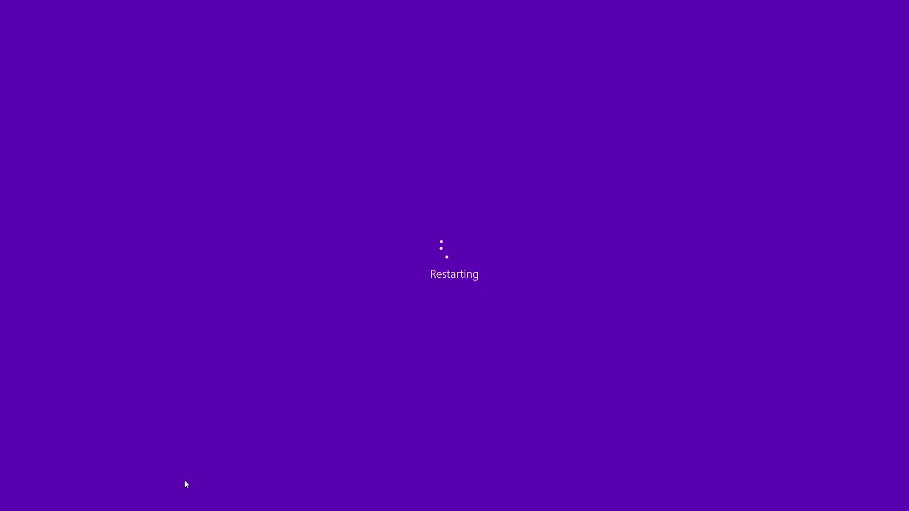